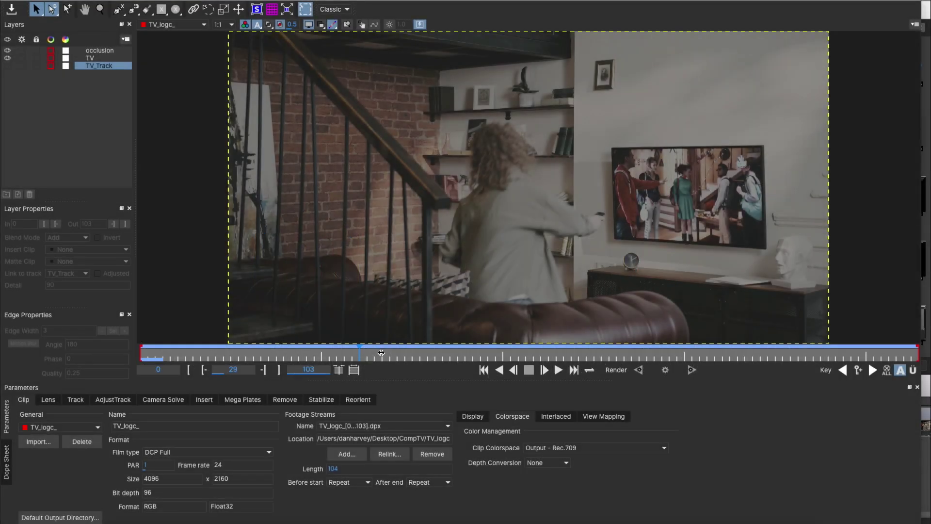
Show the composited TV-screen insert in the viewer and play the room footage forward.
left_click(174, 24)
left_click(163, 62)
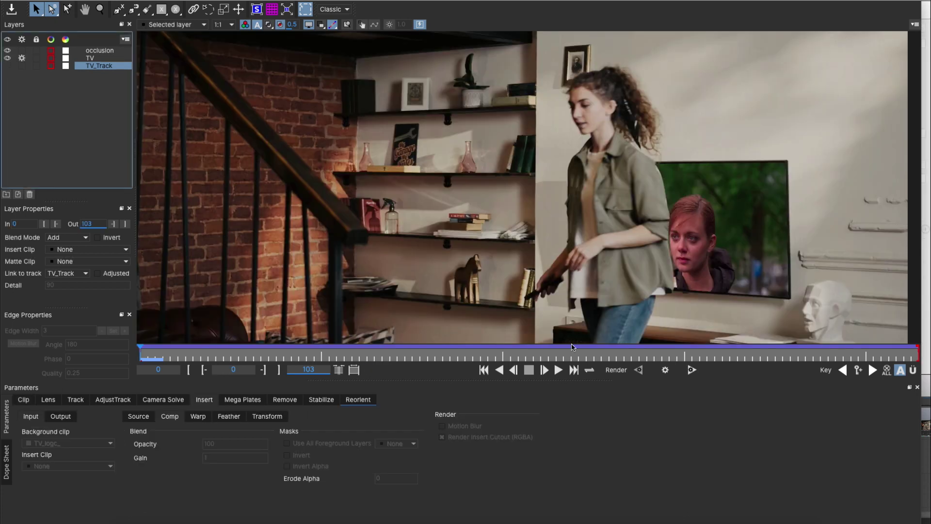
left_click(558, 369)
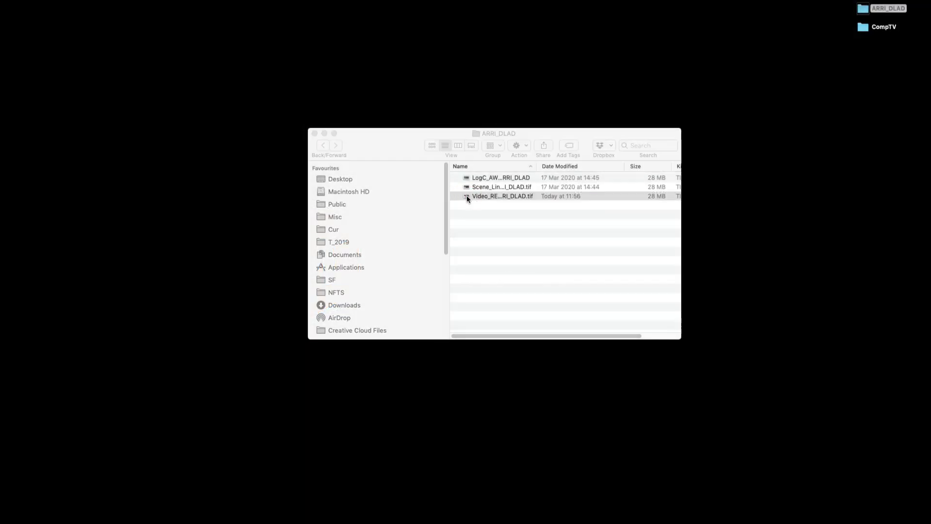
Open the Video_REC709, LogC_AWG and Scene_Linear ARRI test chart TIFFs full-screen in turn.
double_click(468, 197)
left_click(10, 5)
double_click(466, 179)
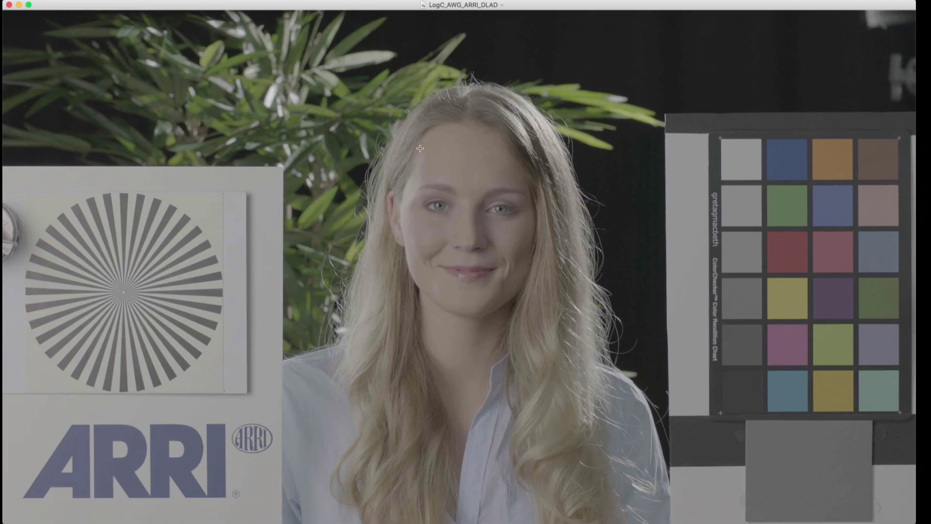
left_click(9, 6)
double_click(468, 188)
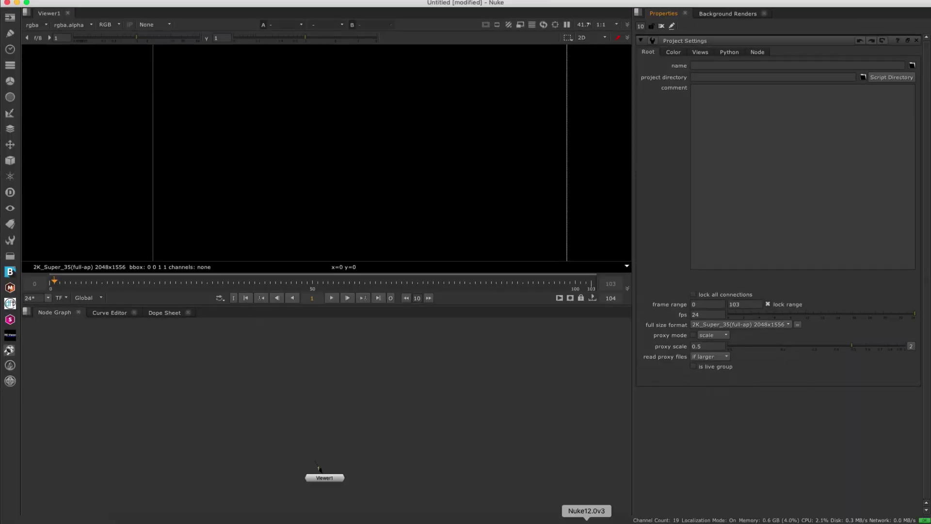
Set Nuke project colour management to OCIO with nuke-default config and scene_linear working space.
left_click(673, 52)
left_click(713, 66)
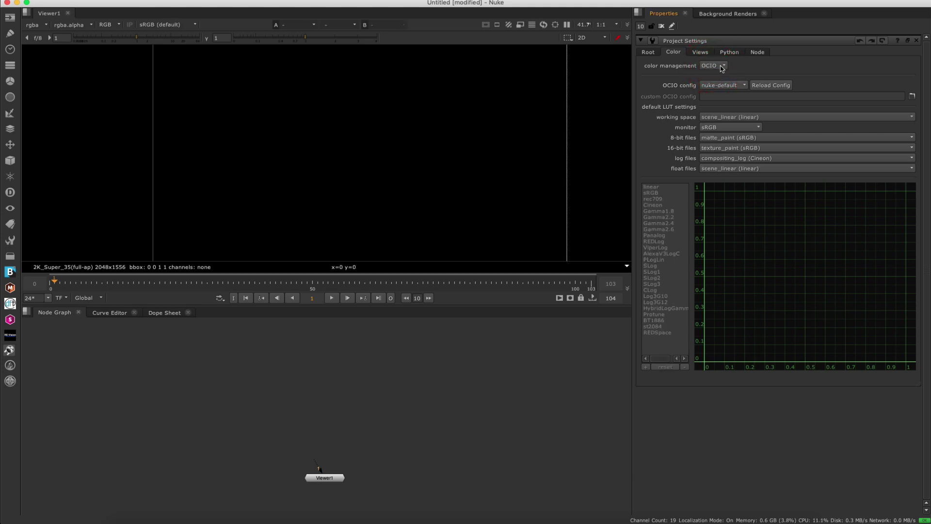
left_click(716, 86)
left_click(720, 85)
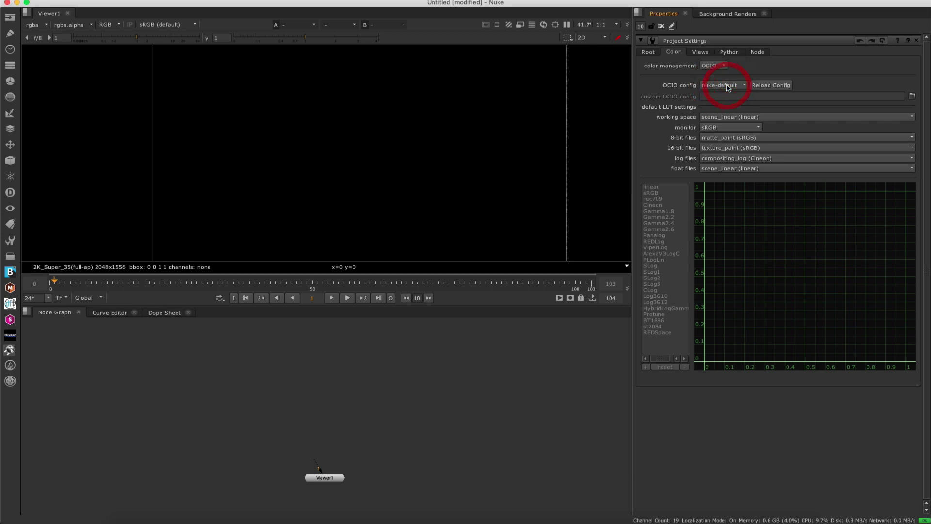
left_click(724, 116)
mouse_move(728, 206)
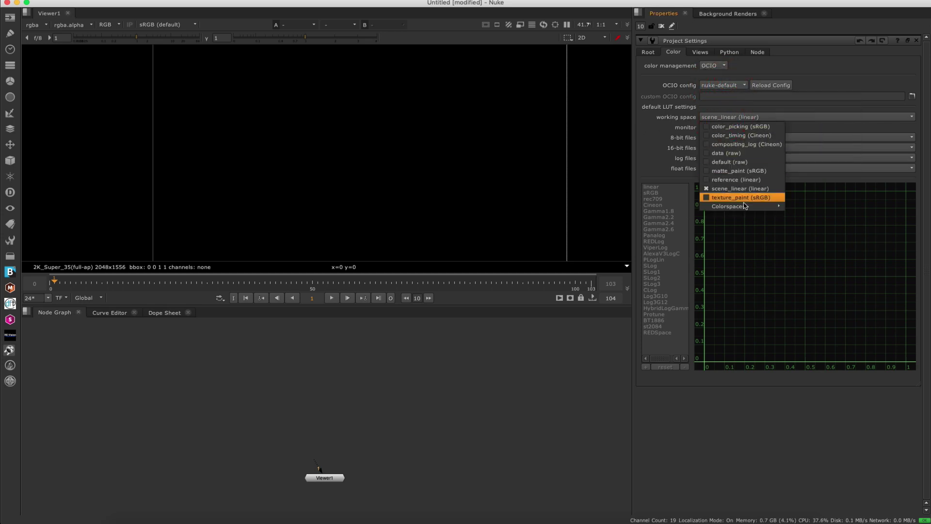
left_click(692, 100)
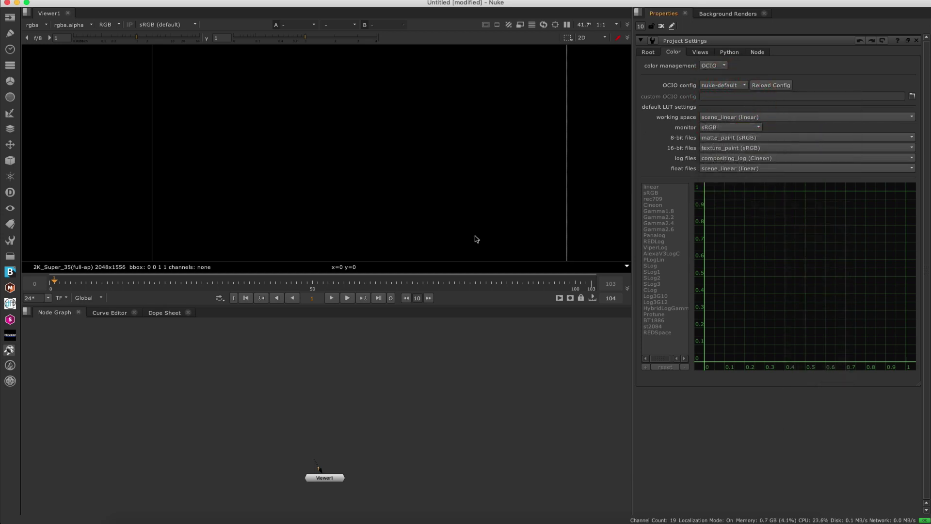
key("r")
Read in LogC_AWG_ARRI_DLAD.tif, show it in the viewer, and interpret it as AlexaV3LogC.
left_click(408, 209)
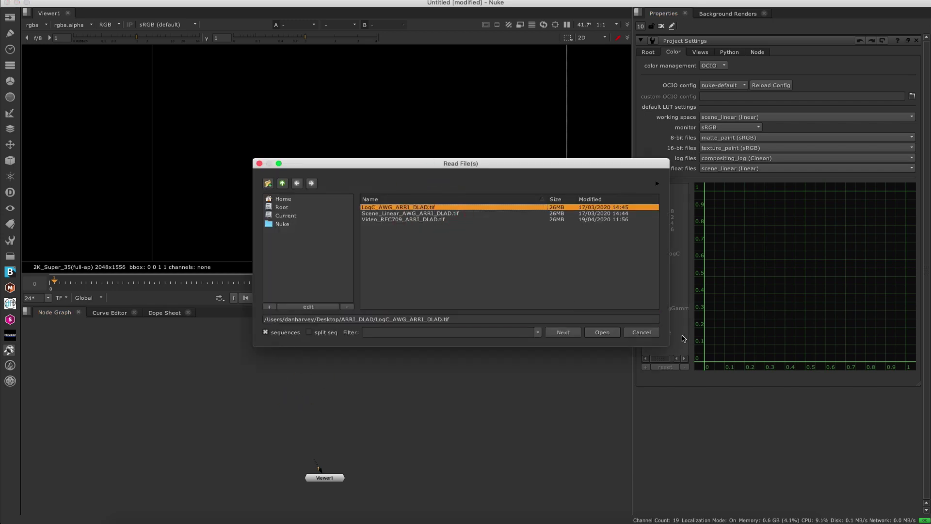
left_click(603, 333)
key("1")
left_click_drag(304, 379, 242, 363)
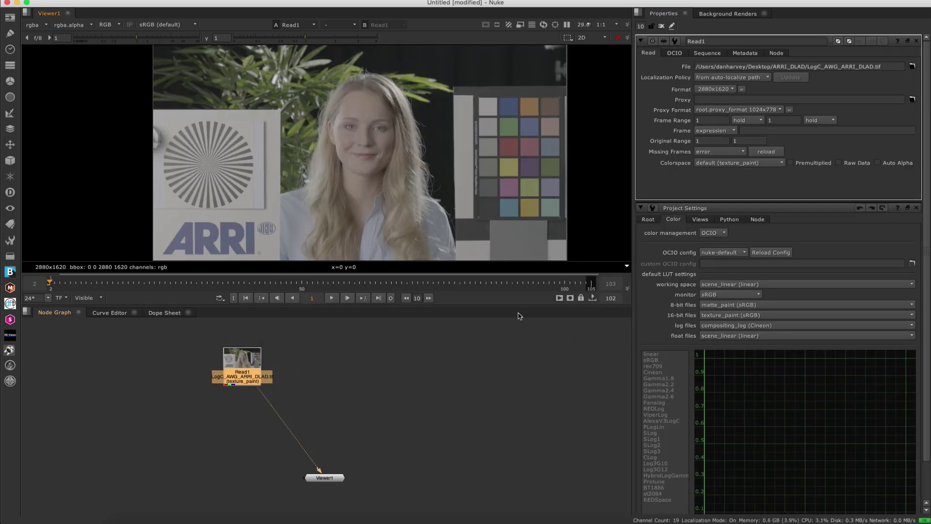
left_click(731, 163)
mouse_move(735, 260)
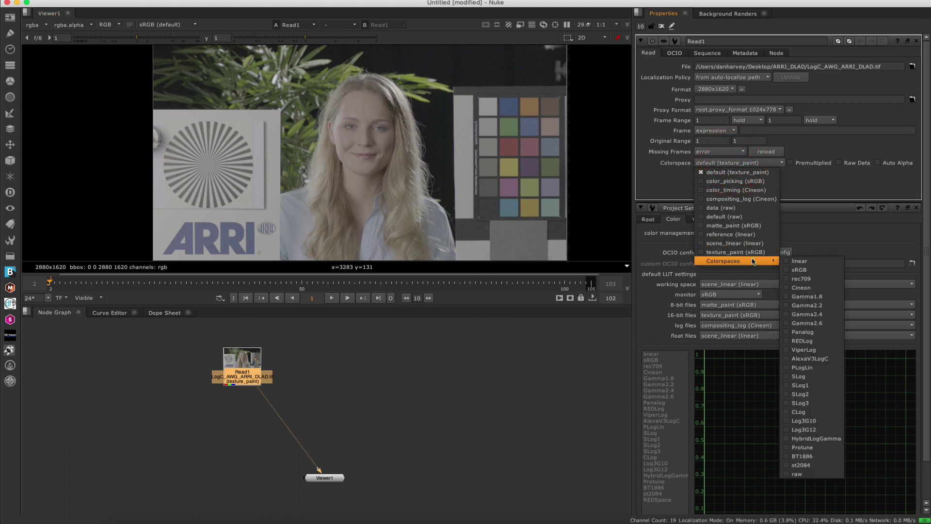
left_click(800, 358)
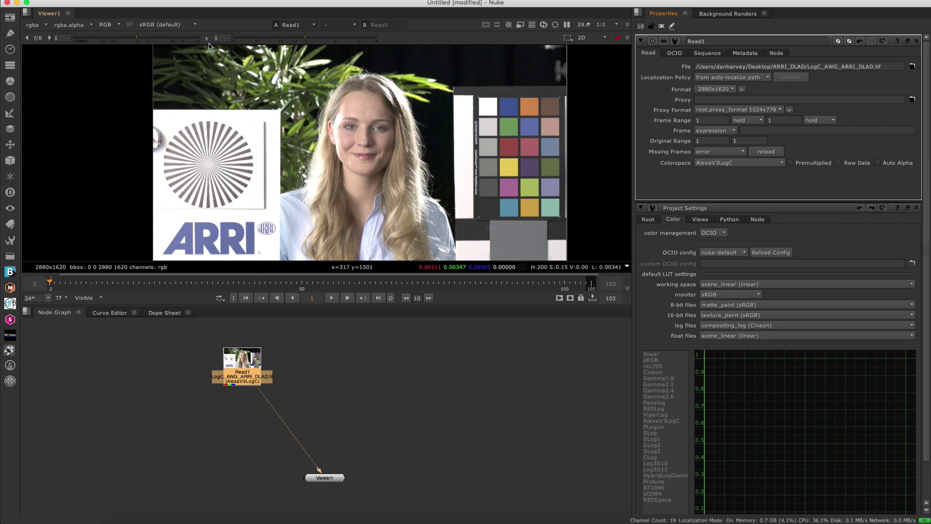
View the image through rec709 and add a Write node.
left_click(171, 24)
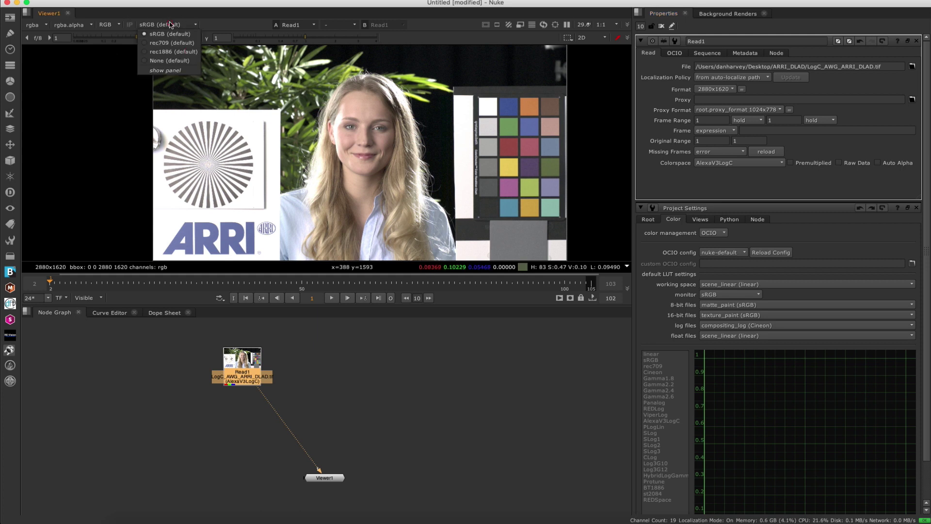
left_click(175, 43)
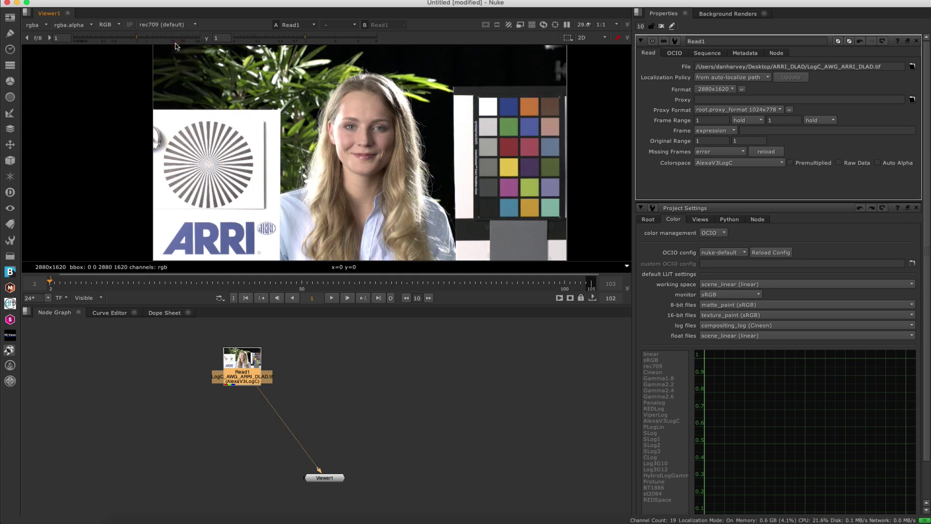
left_click(385, 366)
key("w")
Connect Write1 to Read1 and render the single frame as a rec709 TIFF.
mouse_move(387, 351)
left_mouse_down()
mouse_move(254, 367)
mouse_move(420, 416)
left_mouse_up()
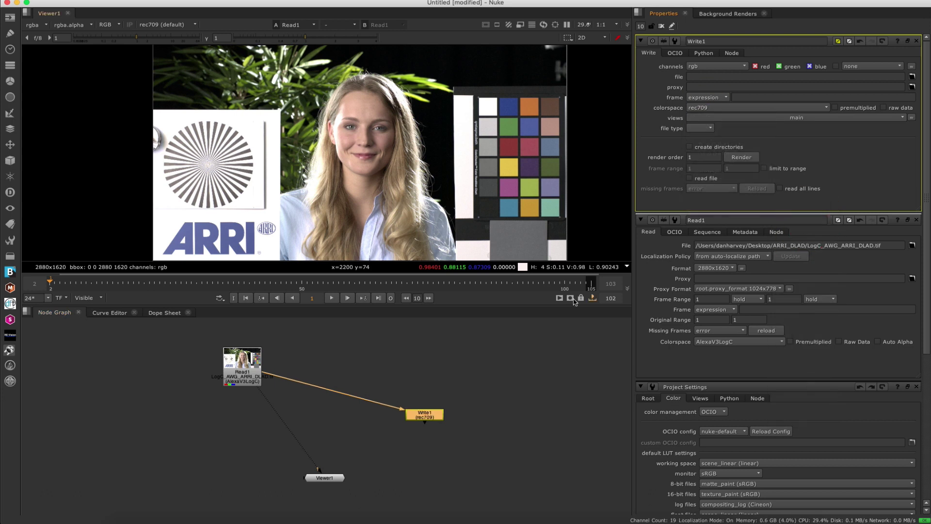
left_click(741, 188)
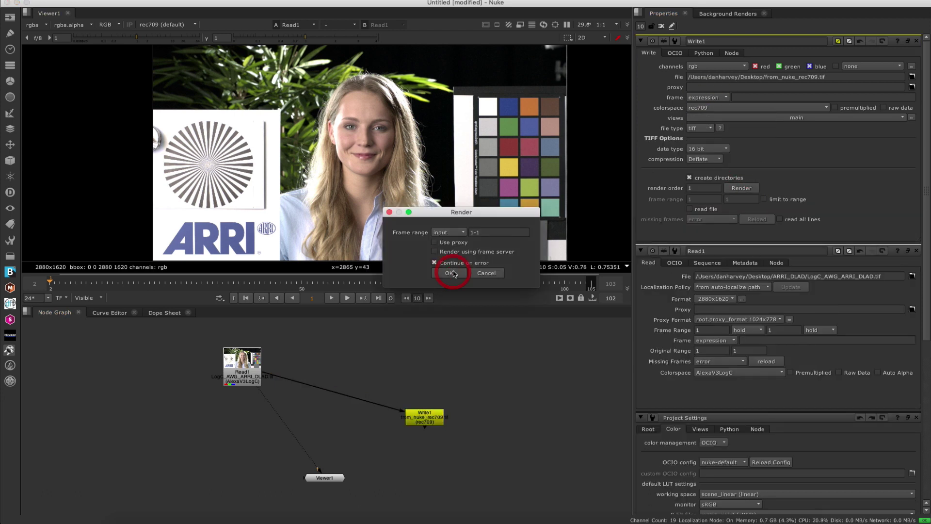
left_click(453, 275)
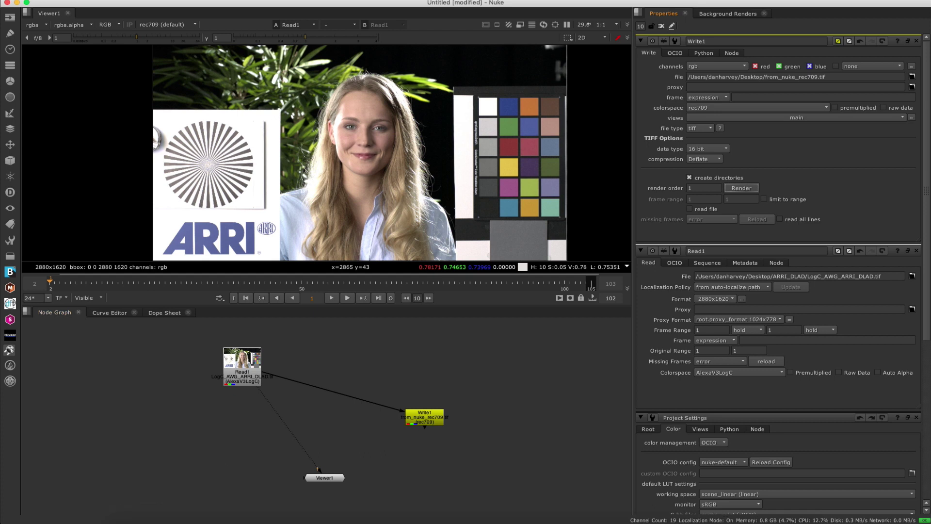
Open the rendered from_nuke_rec709.tif from the Desktop full-screen.
left_click(125, 512)
left_click(339, 173)
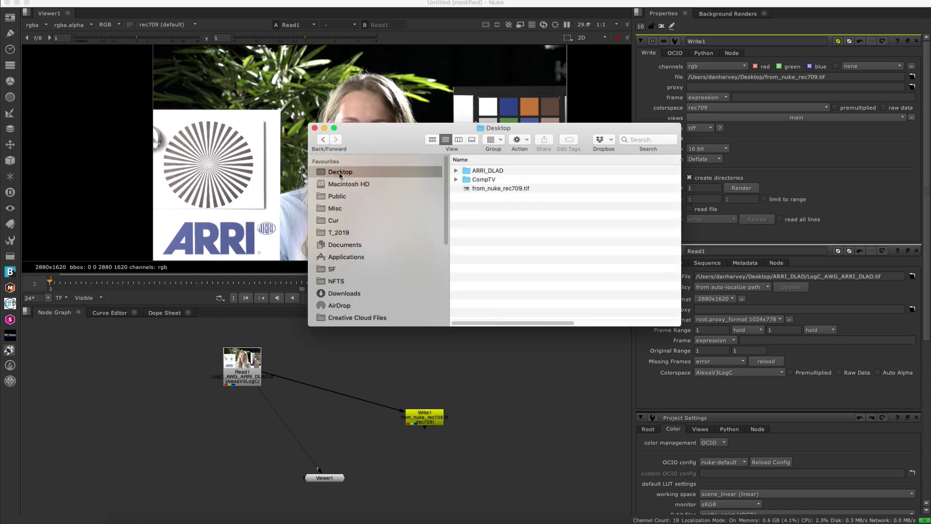
double_click(518, 189)
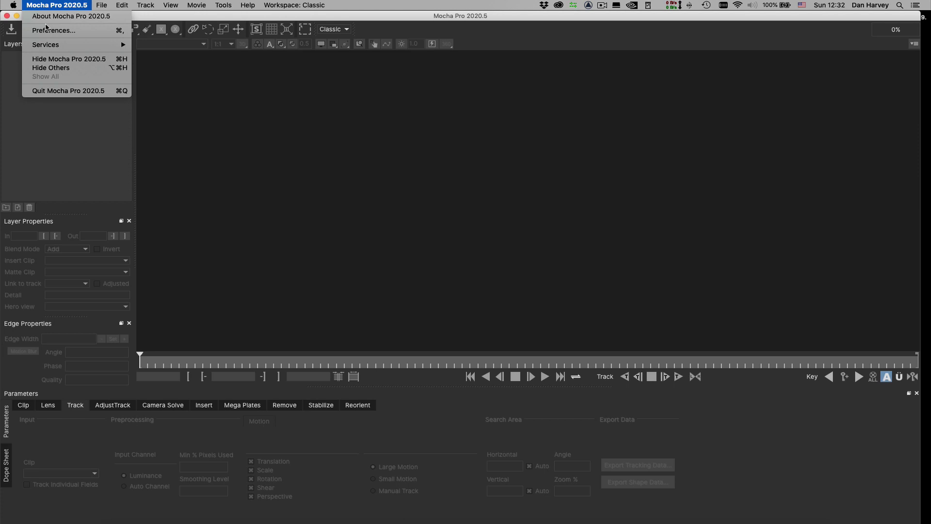
left_click(48, 30)
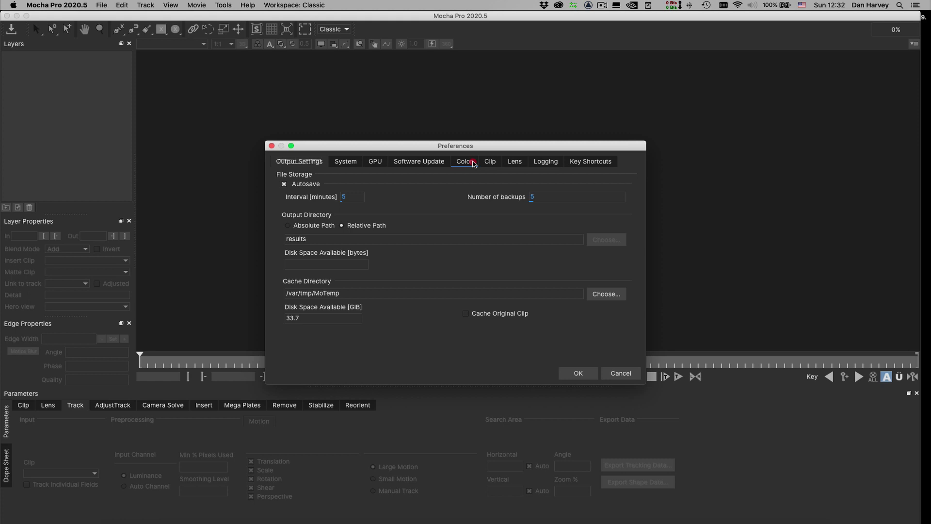
left_click(466, 162)
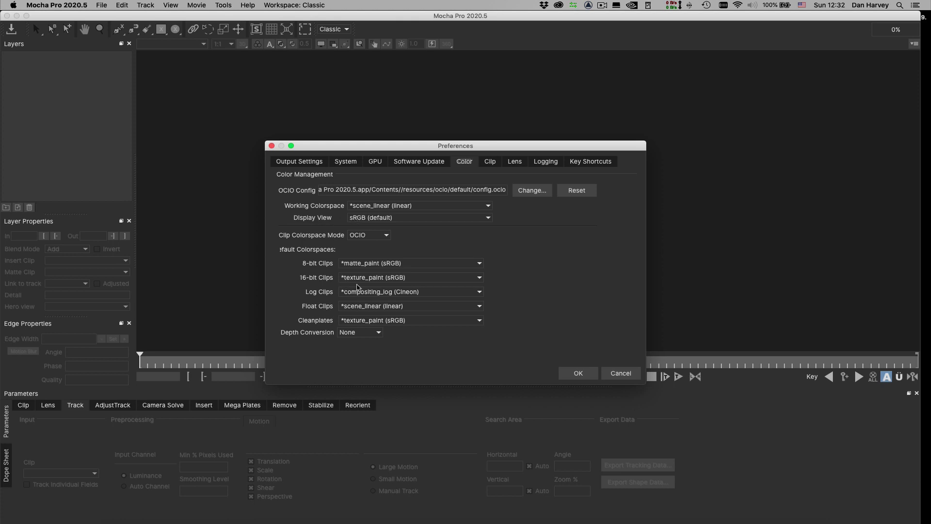
left_click(579, 373)
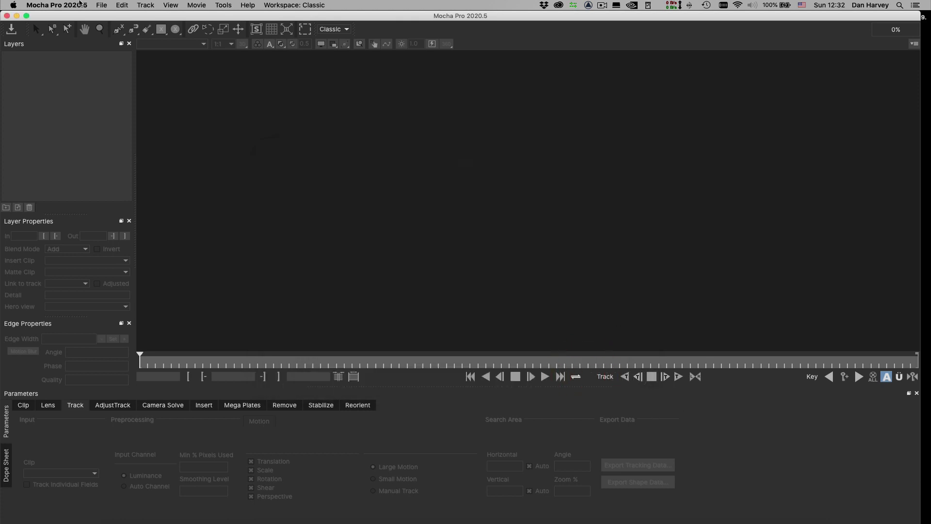
Create a new Mocha project using the Scene_Linear_AWG_ARRI_DLAD TIFF as its clip.
left_click(101, 6)
left_click(108, 21)
left_click(568, 161)
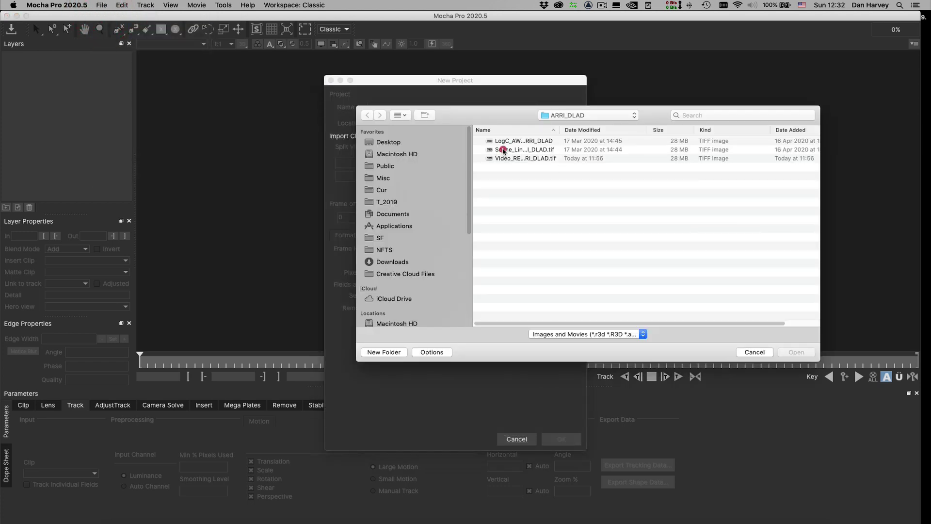
left_click(502, 150)
left_click(796, 352)
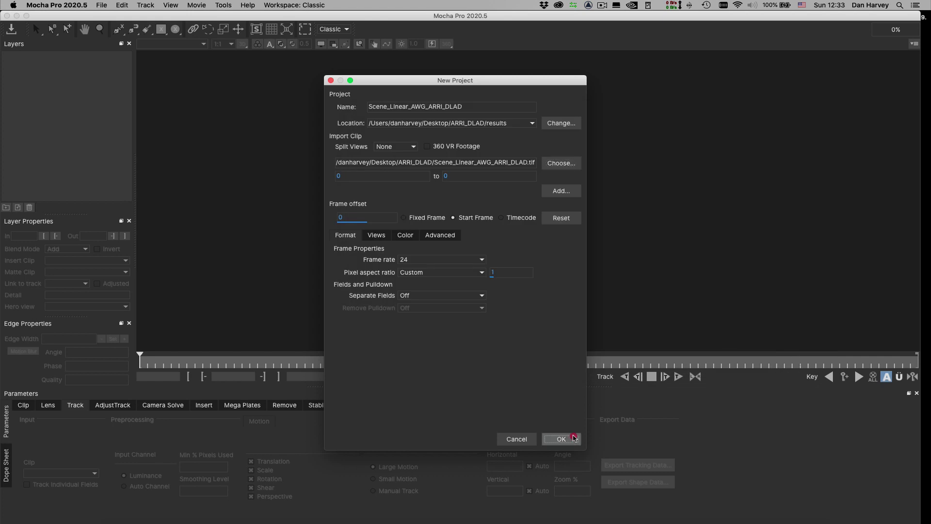
left_click(574, 438)
Review the project settings and close them without changes.
left_click(101, 6)
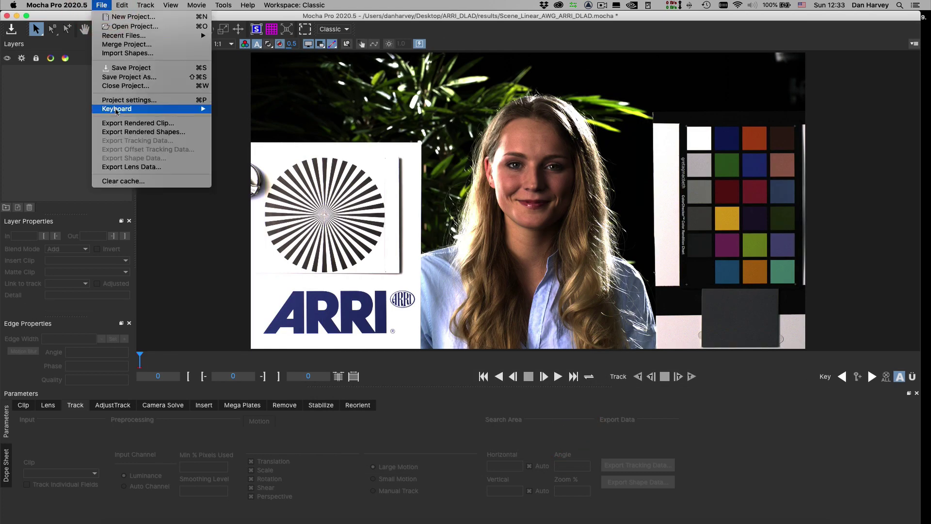
left_click(128, 110)
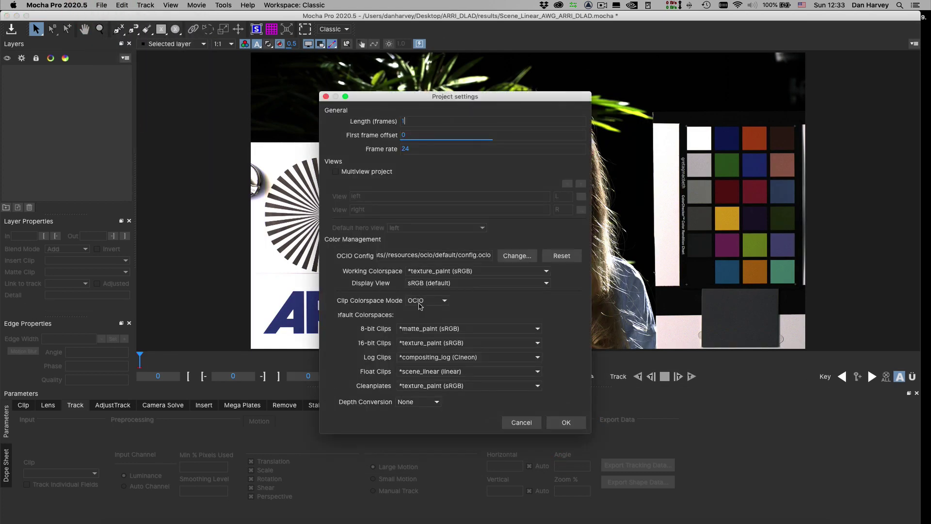
left_click(565, 423)
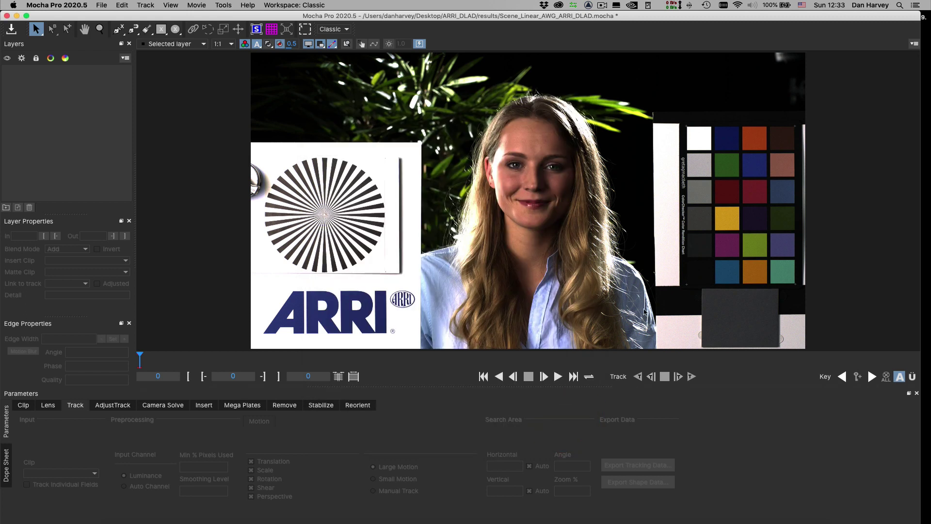
Set the clip colourspace to scene_linear (linear).
left_click(22, 405)
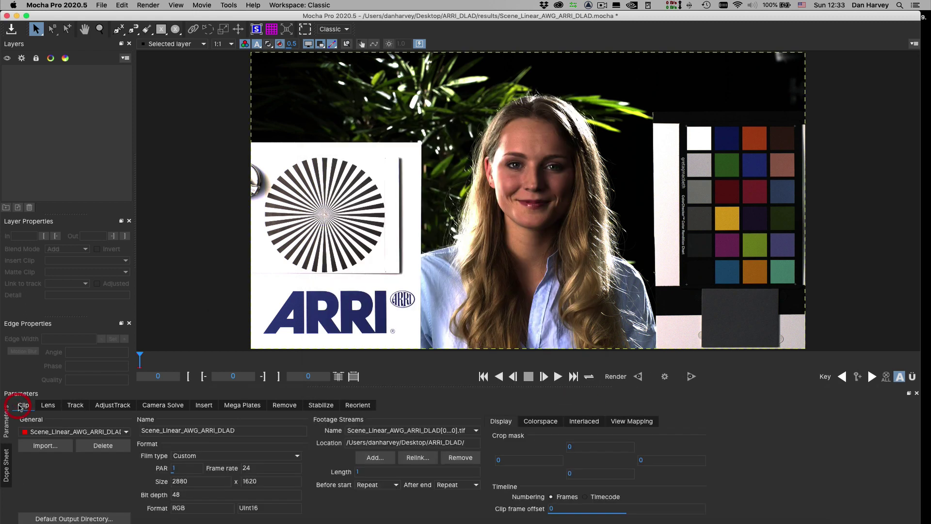
left_click(541, 420)
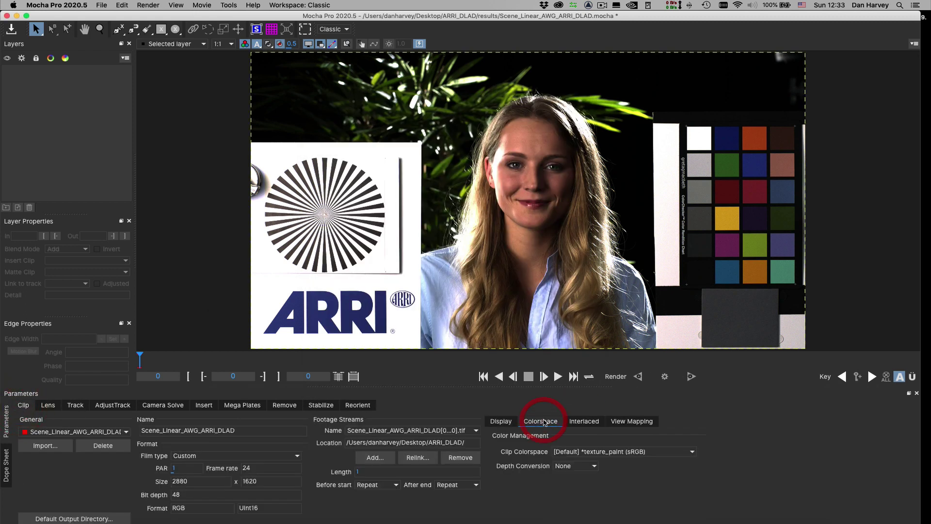
left_click(579, 452)
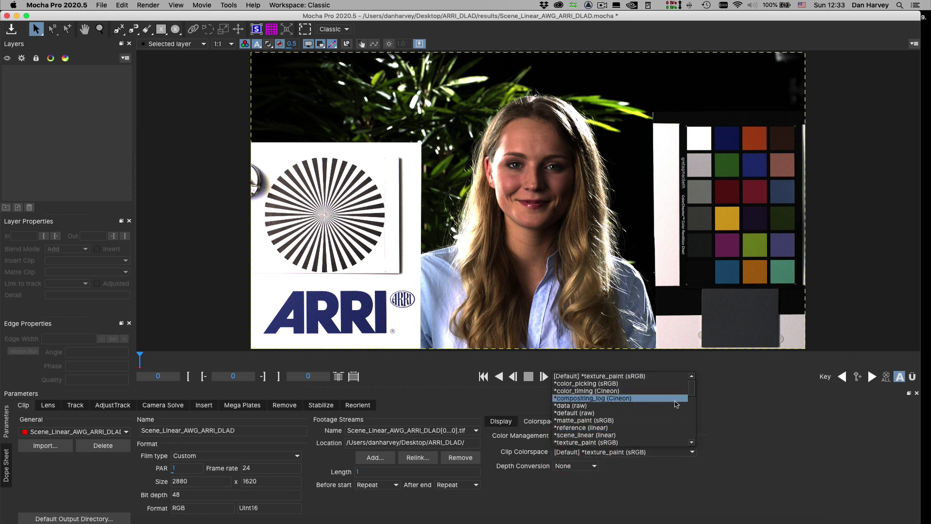
left_click(669, 435)
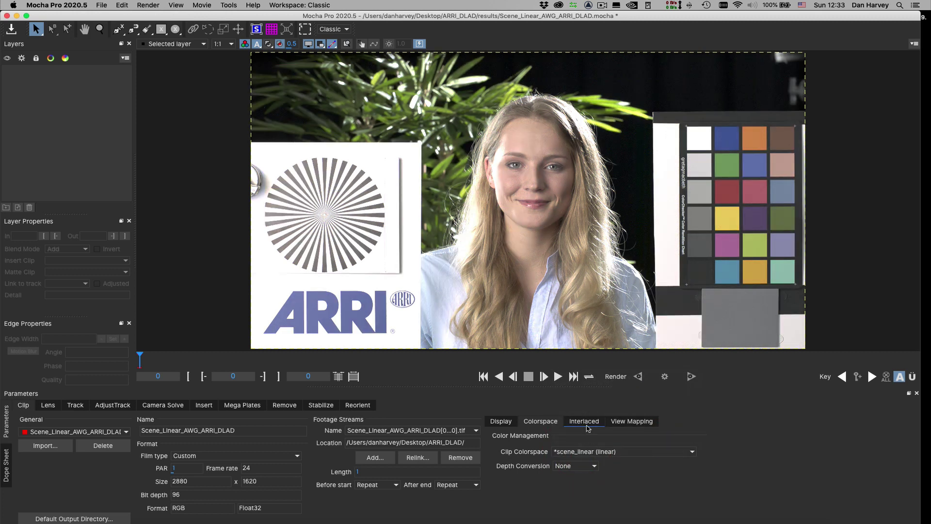
Set the viewer's Display View to rec709 in Viewer Preferences.
left_click(913, 44)
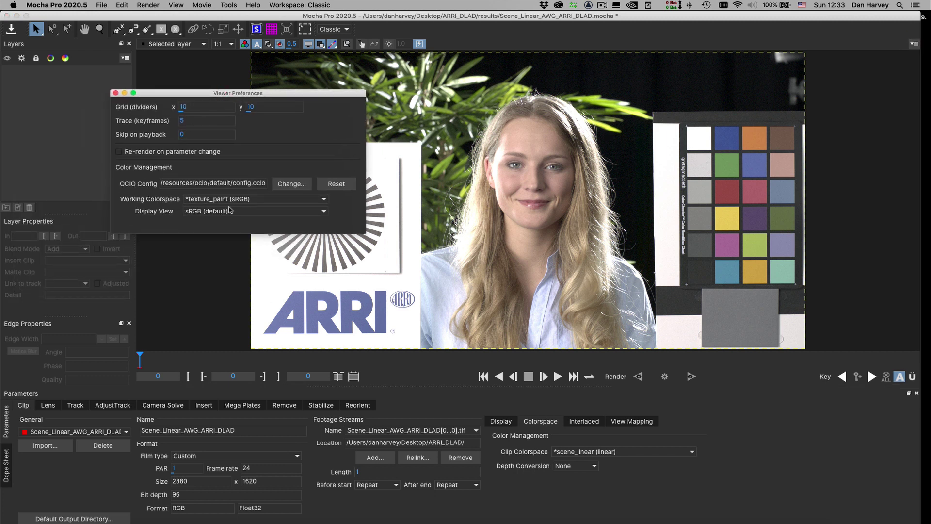
left_click(205, 213)
left_click(208, 233)
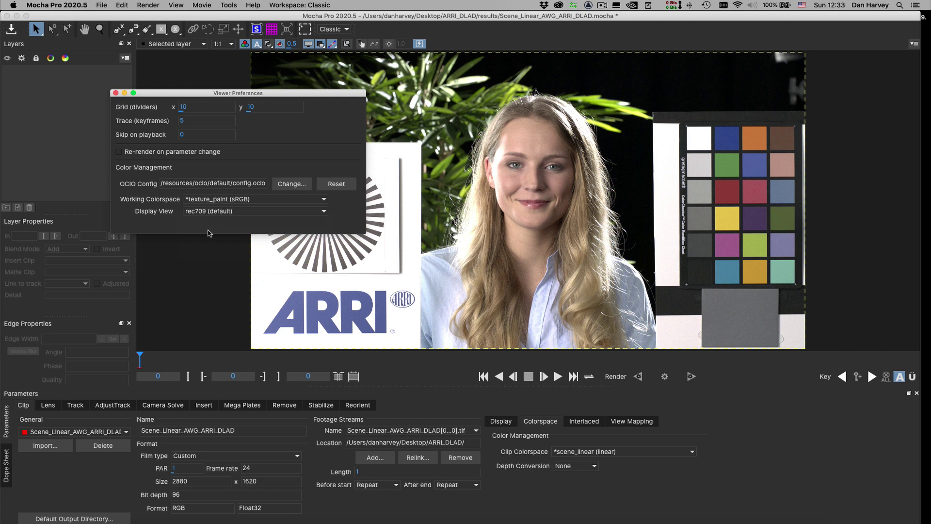
Draw two rectangle layers over the colour chart.
left_click(114, 94)
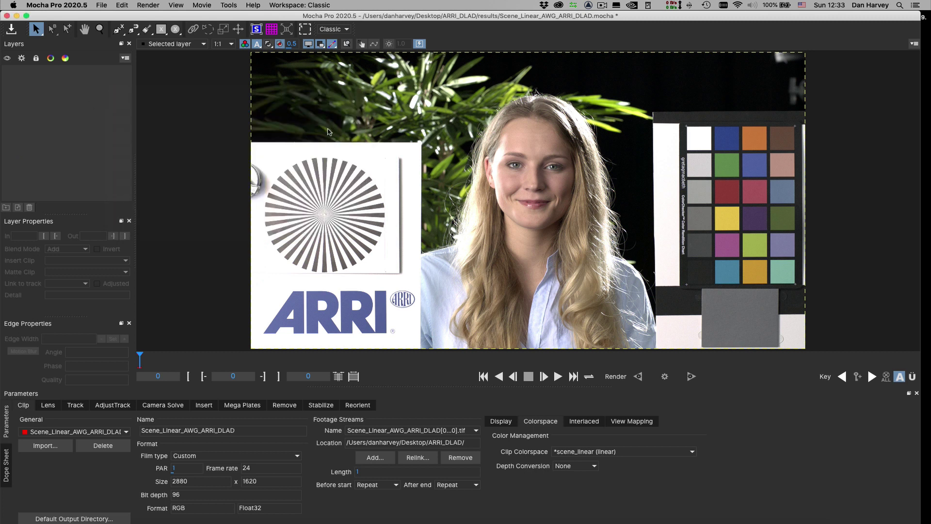
left_click(161, 30)
mouse_move(653, 95)
left_mouse_down()
mouse_move(751, 143)
mouse_move(731, 130)
left_mouse_up()
left_click(285, 404)
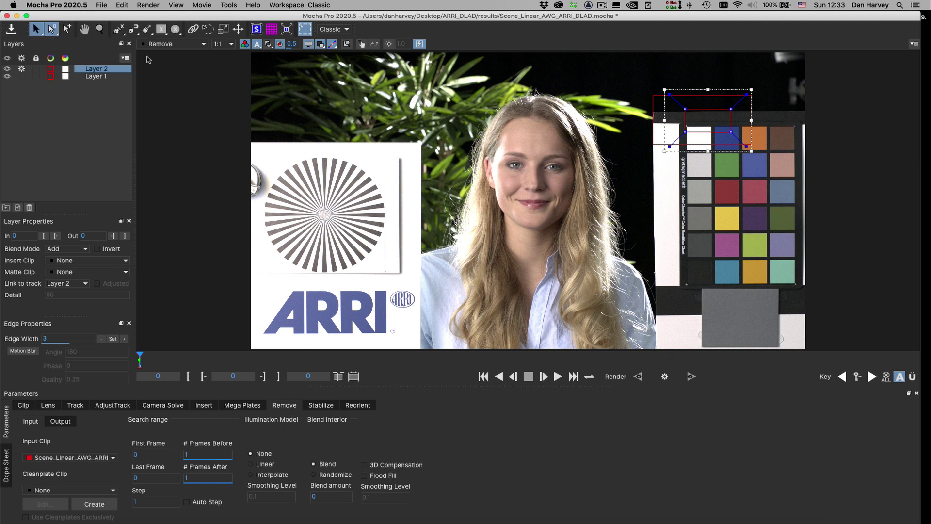
Export the rendered Remove clip with rec709 output colourspace.
left_click(102, 6)
left_click(158, 126)
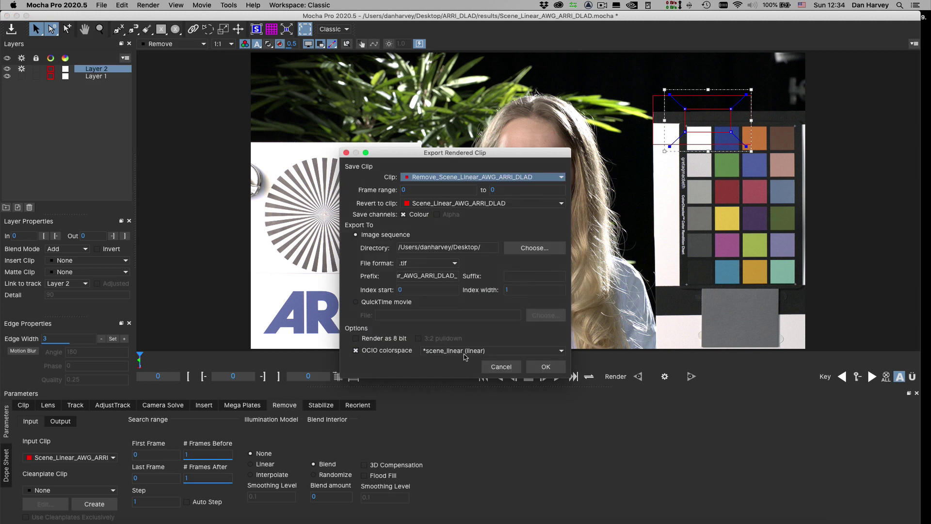
left_click(464, 351)
left_click(549, 385)
left_click(549, 367)
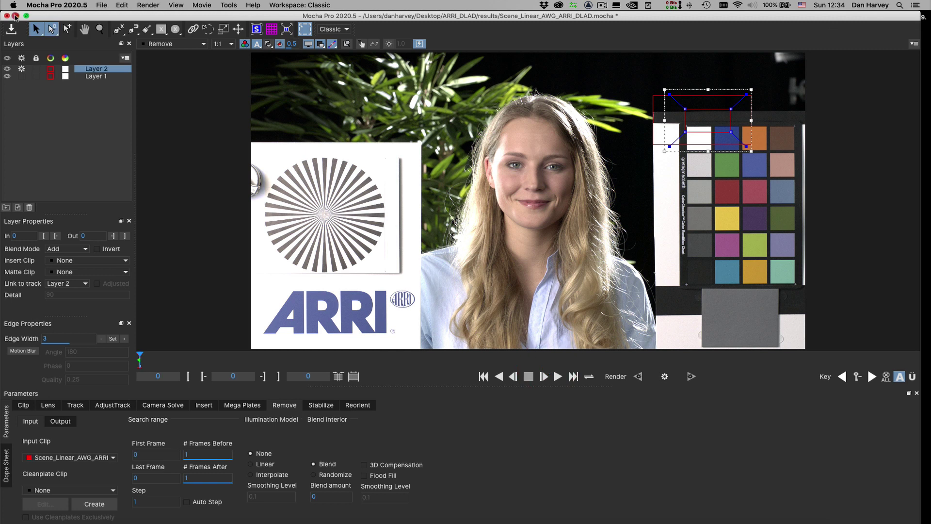
Quit Mocha, then open Remove_Scene_Linear_AWG_ARRI_DLAD_0.tif and from_nuke_rec709.tif side by side.
left_click(15, 16)
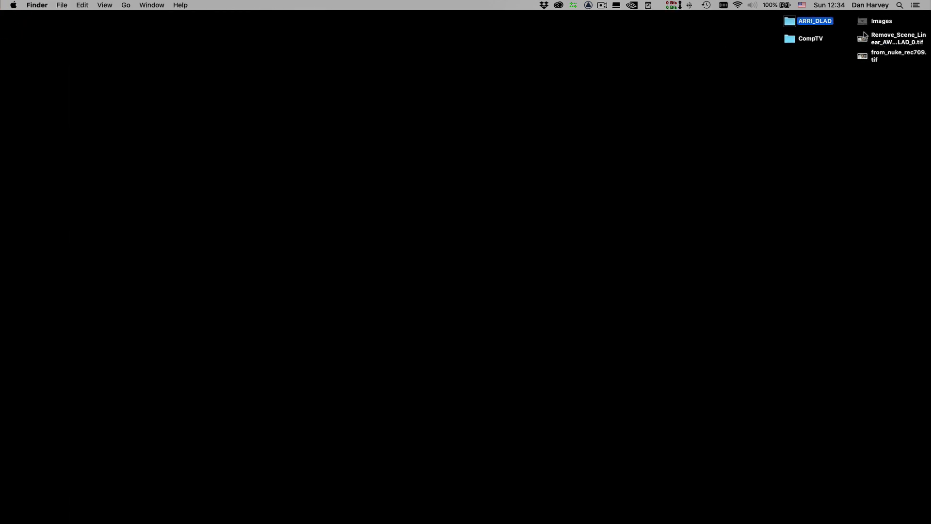
double_click(862, 41)
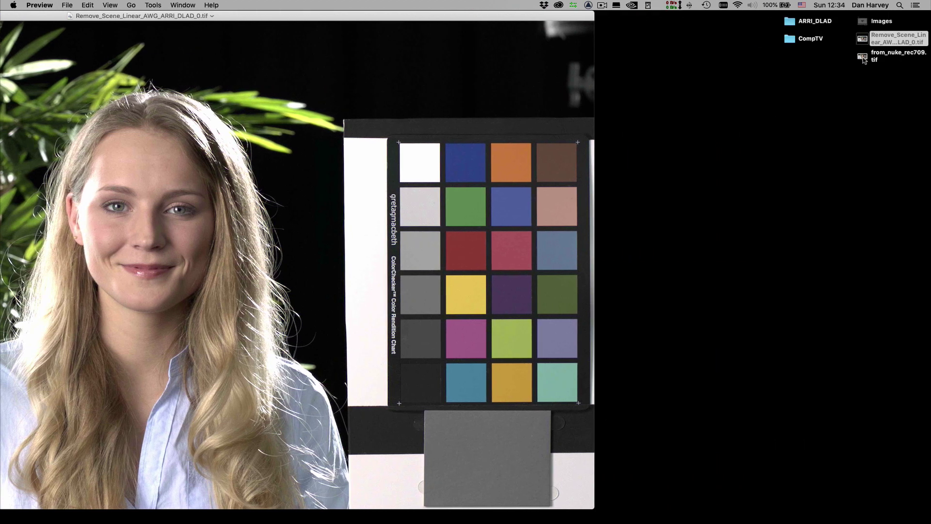
left_click(862, 58)
double_click(863, 57)
left_click_drag(401, 35, 757, 15)
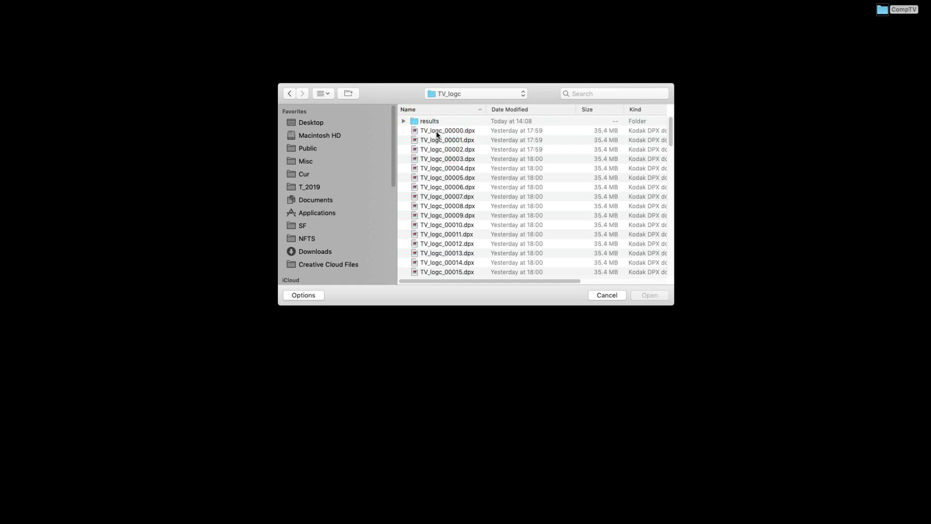
Open TV_logc_00000.dpx, then the first EXR frame from the Blender_TOS folder.
double_click(436, 132)
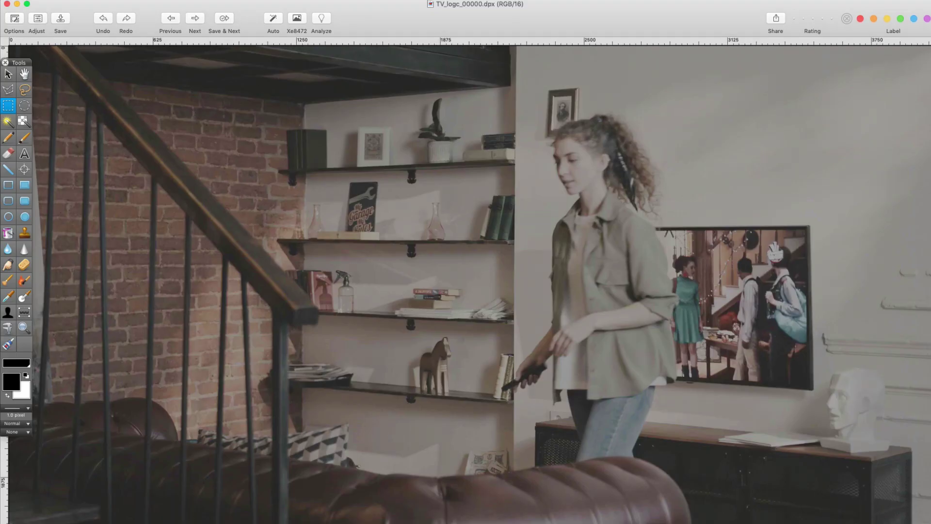
left_click(117, 6)
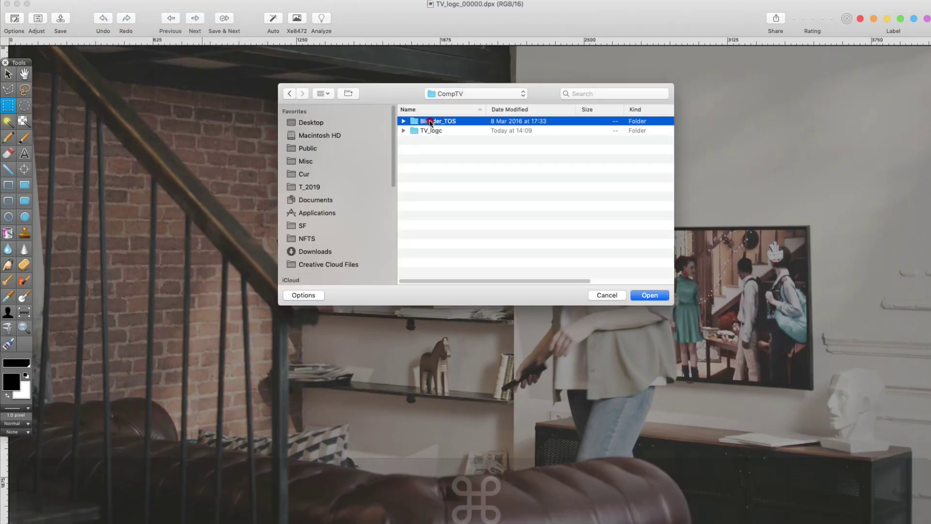
double_click(430, 122)
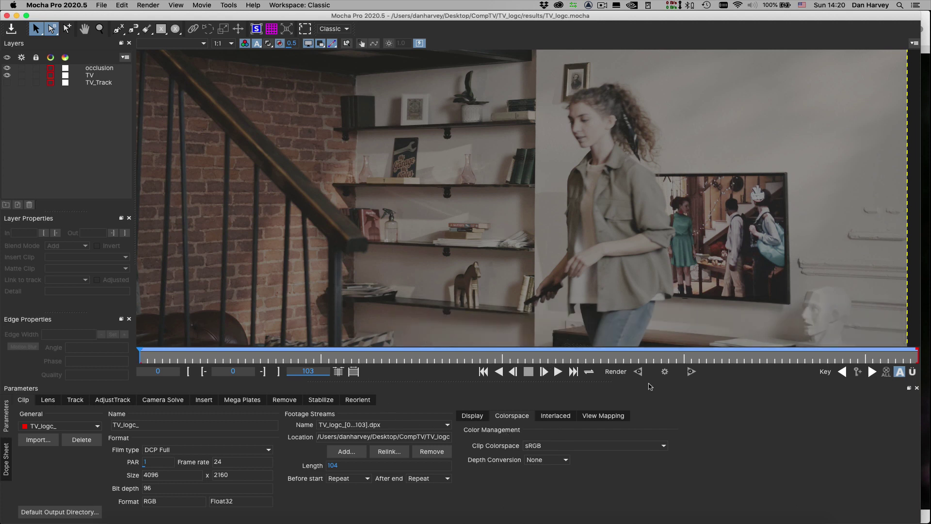
Load aces_1.0.3/config.ocio as the project's OCIO colour configuration in Project Settings.
left_click(914, 44)
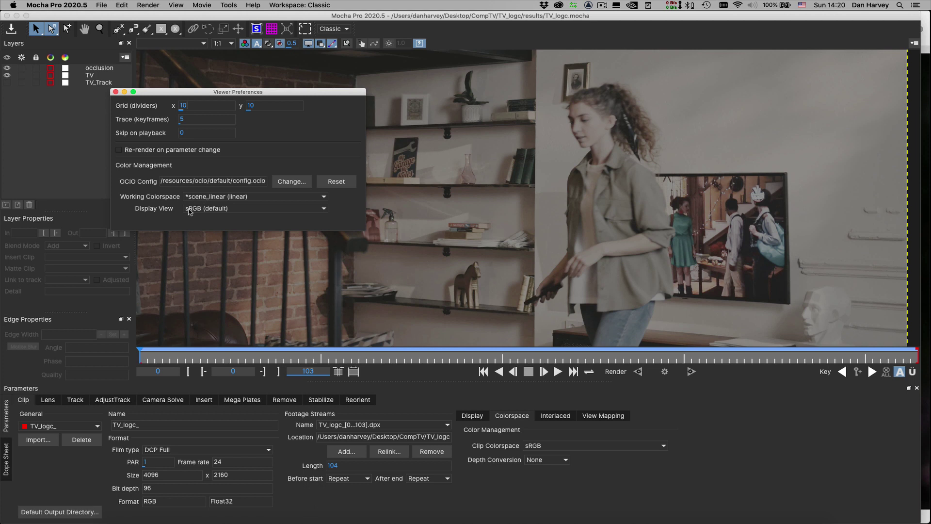
left_click(115, 92)
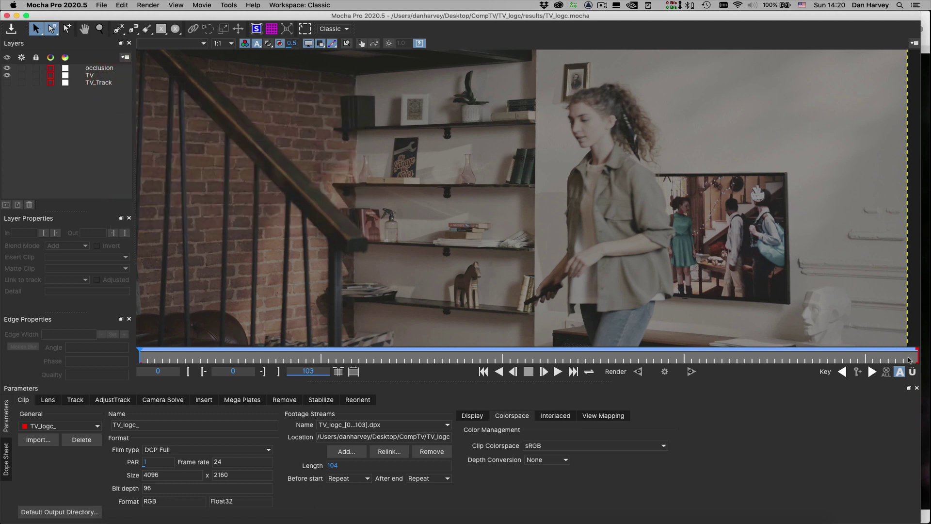
left_click(101, 6)
left_click(131, 100)
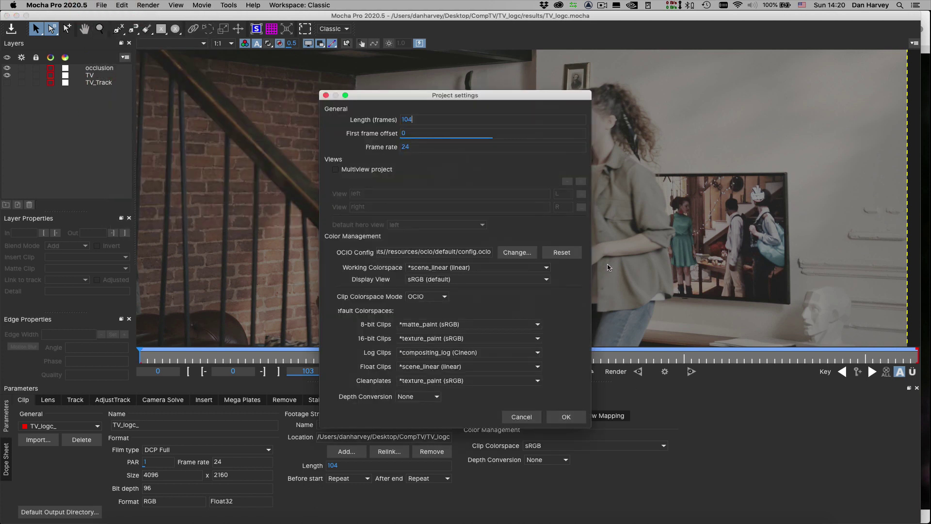
left_click(517, 255)
left_click(730, 130)
type("aces")
key("Return")
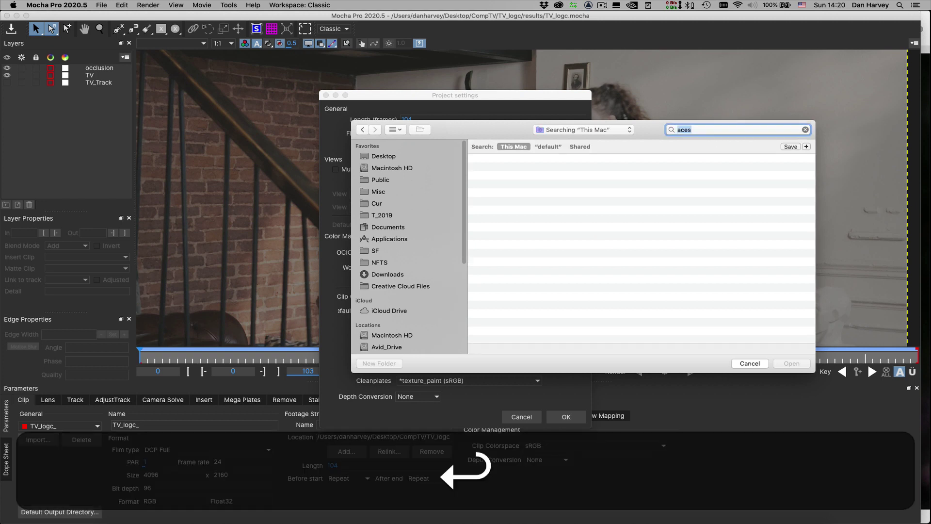
double_click(509, 172)
left_click(505, 163)
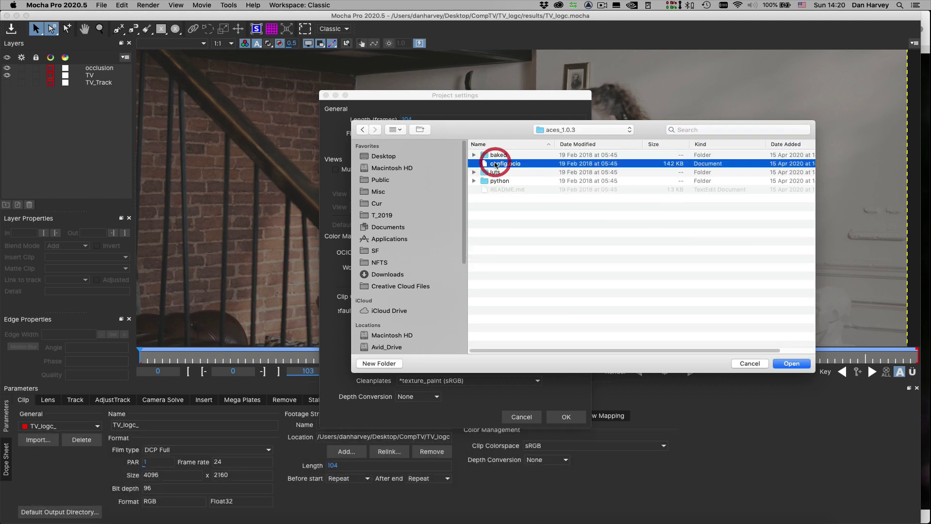
left_click(791, 364)
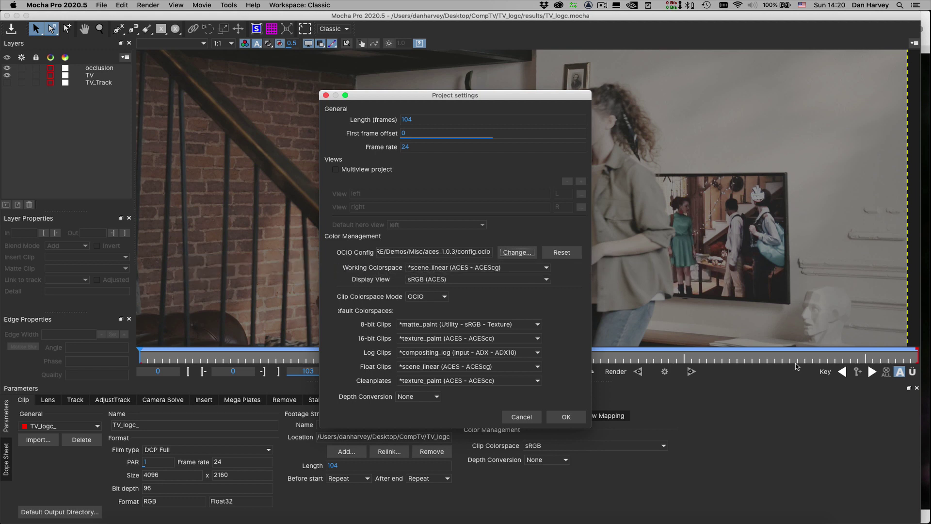
left_click(567, 416)
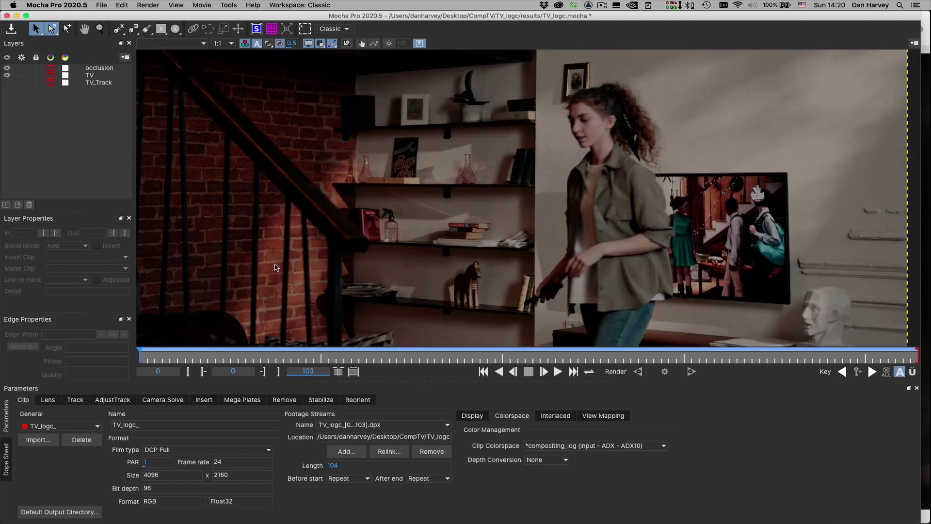
Tag the TV_logc clip as ARRI V3 LogC (EI160) Wide Gamut and set Display View to Rec.709 (ACES).
left_click(609, 446)
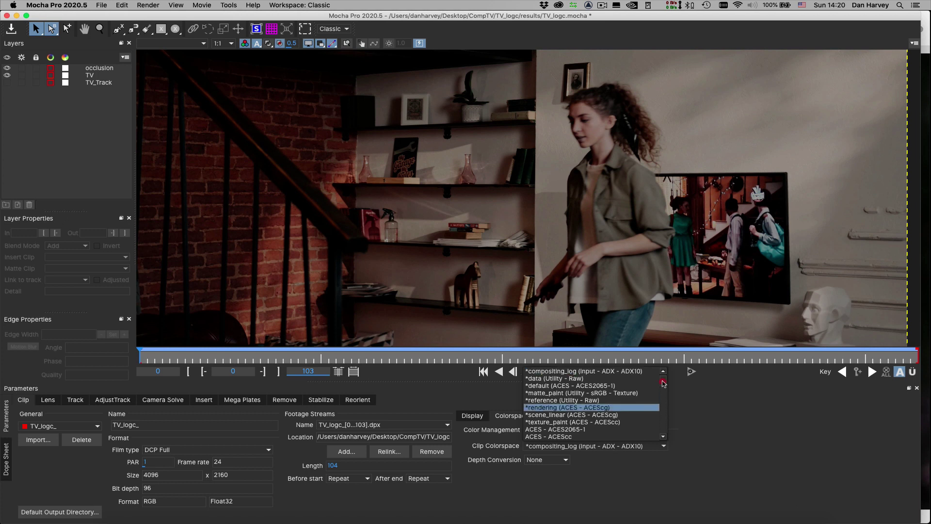
scroll(619, 407, "down", 2)
scroll(626, 404, "down", 1)
left_click(644, 422)
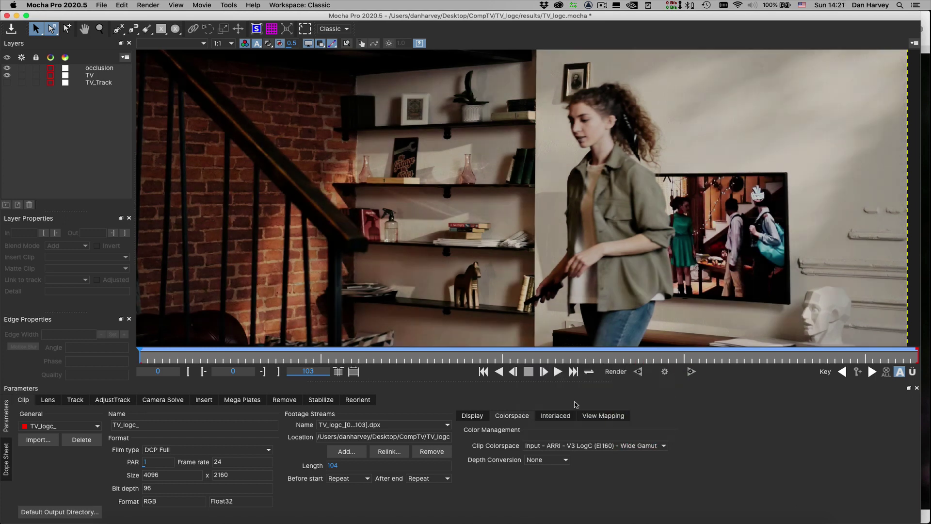
left_click(914, 43)
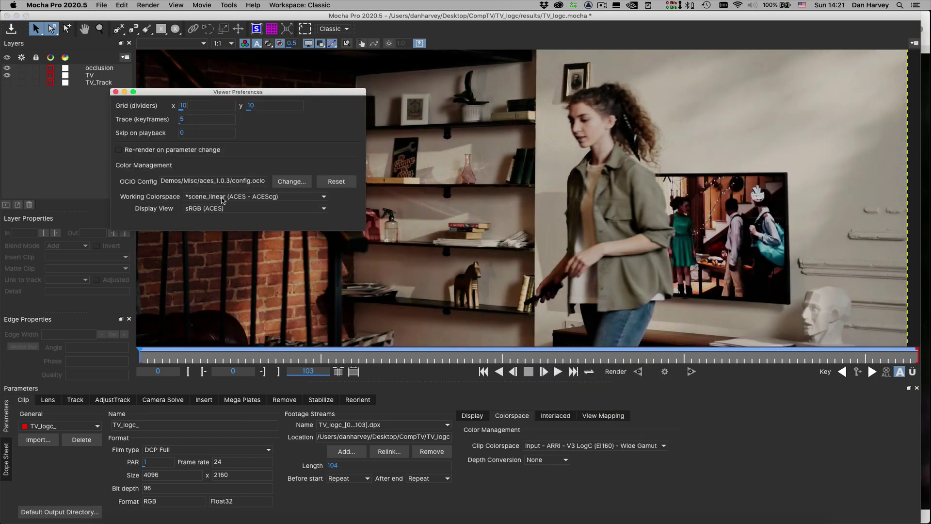
left_click(255, 208)
left_click_drag(321, 222, 321, 237)
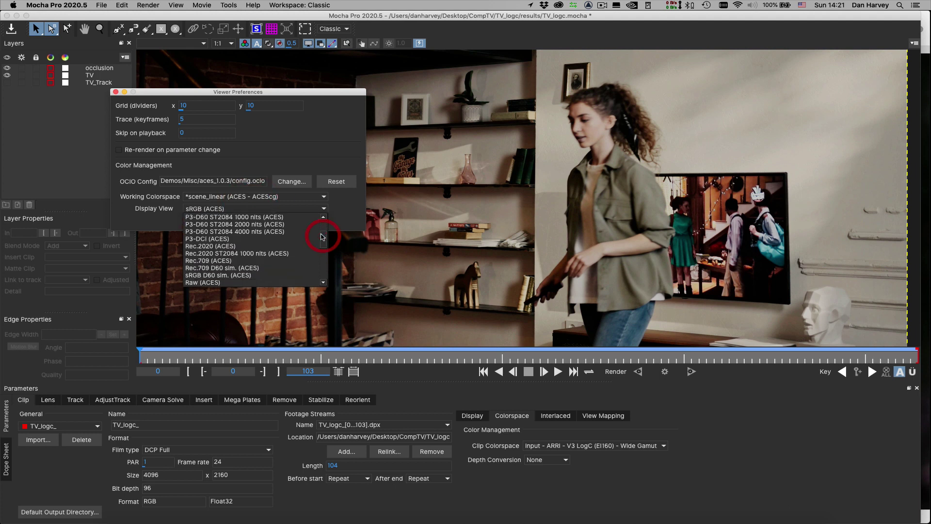
left_click(277, 261)
left_click(115, 93)
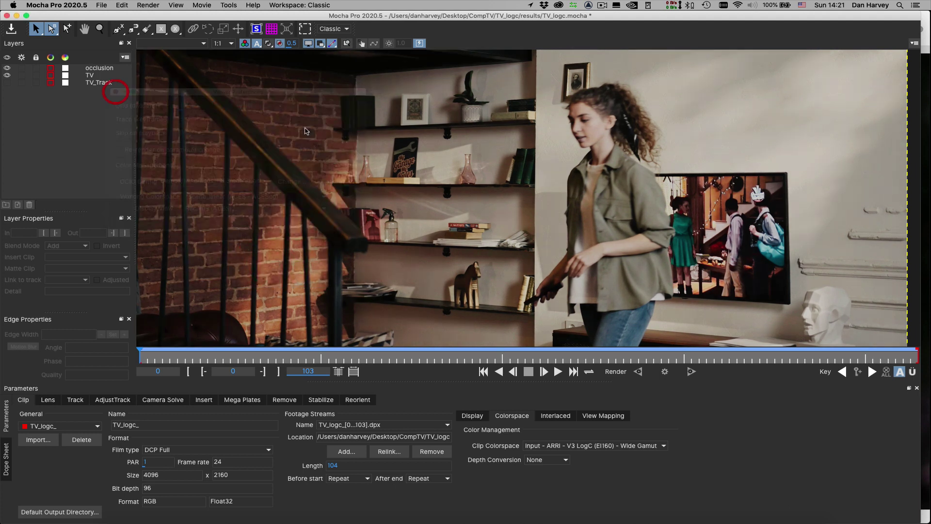
On the TV layer at frame 39, import the 05_3d_ EXR sequence as the insert clip.
left_click(94, 76)
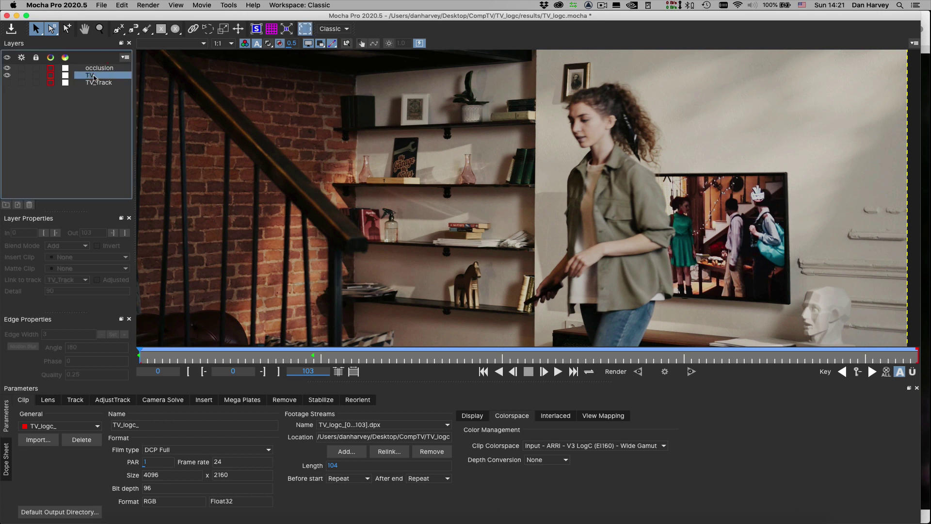
left_click(75, 400)
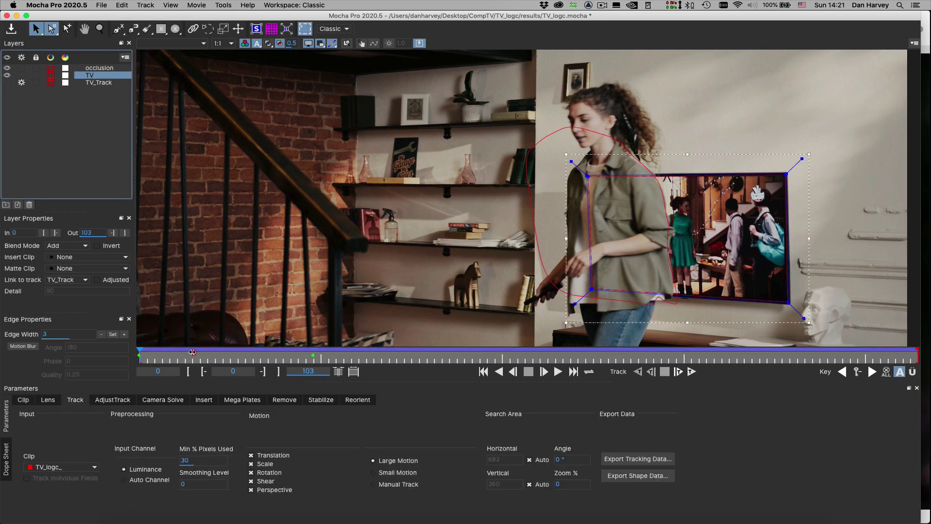
left_click_drag(192, 352, 434, 354)
left_click(87, 257)
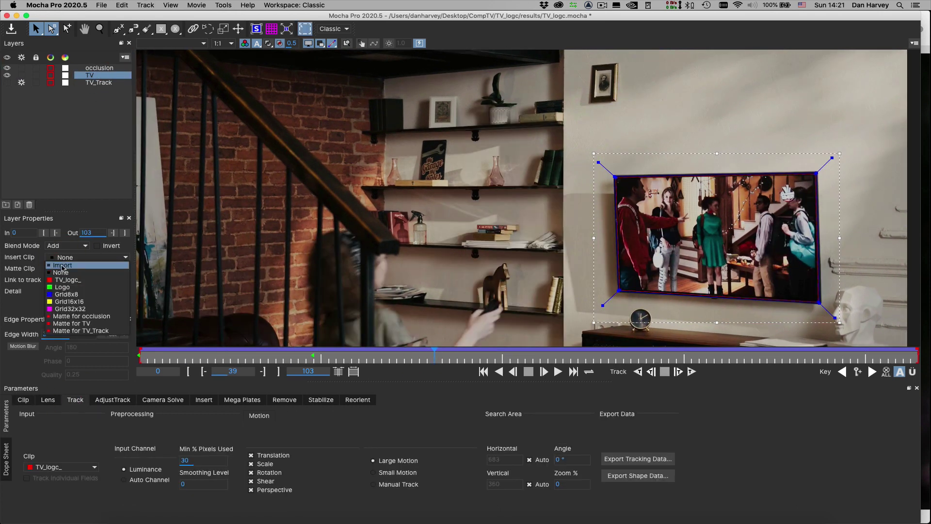
left_click(62, 266)
left_click(561, 133)
left_click(502, 150)
left_click(797, 360)
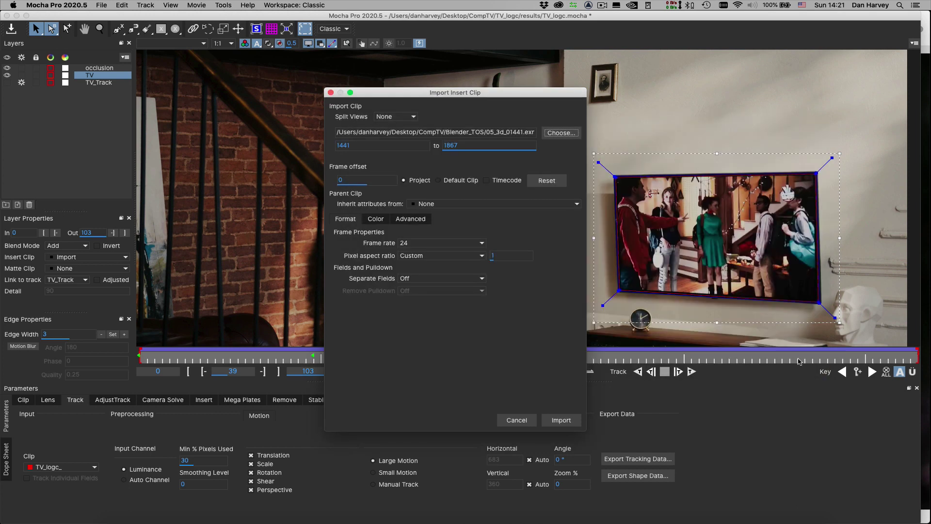
left_click(561, 420)
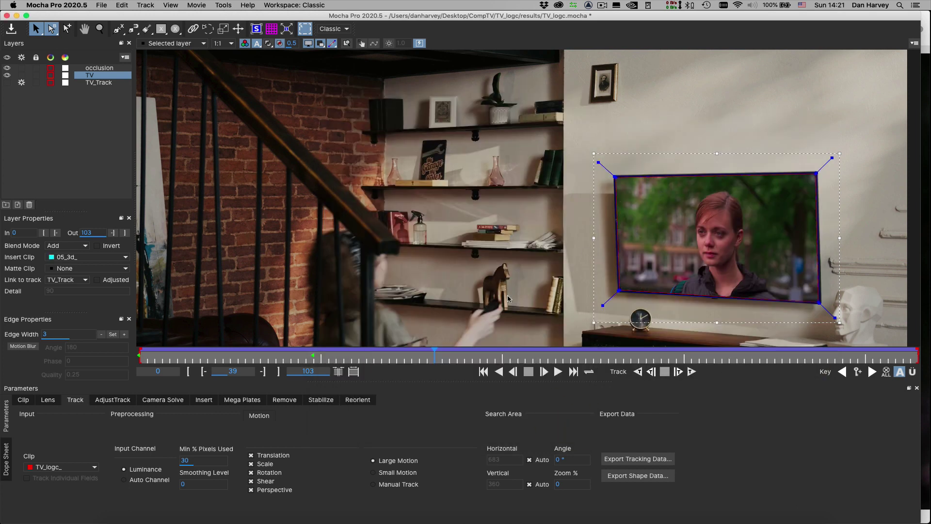
Check the inserted 05_3d_ clip's colourspace setting and scrub through the shot.
left_click(23, 400)
left_click(51, 427)
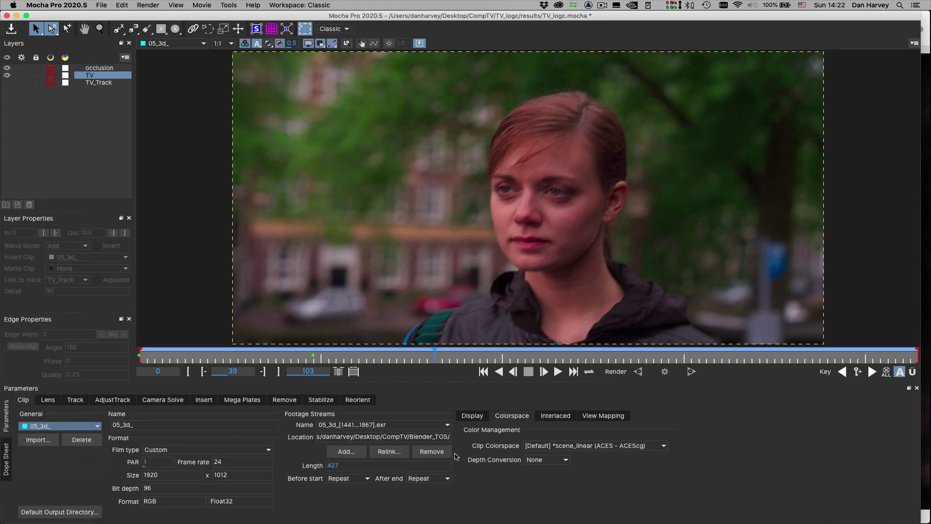
left_click(625, 447)
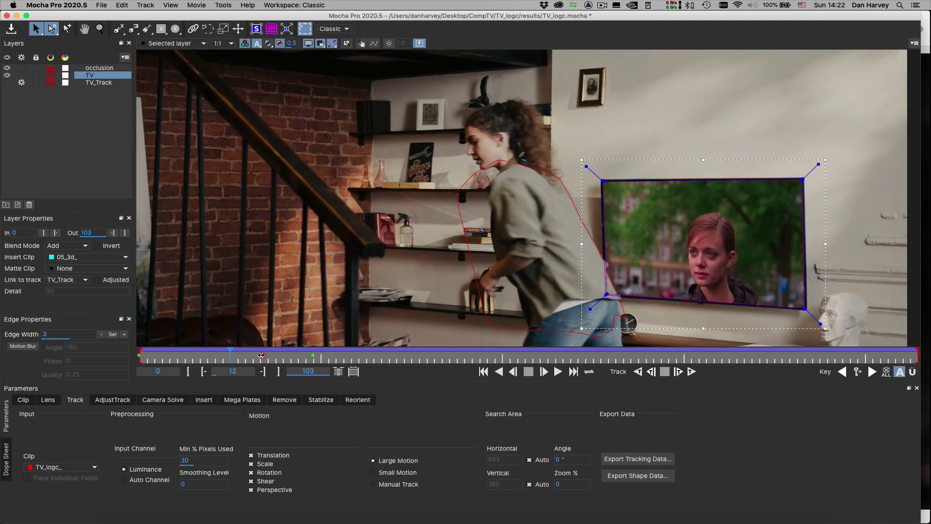
mouse_move(260, 356)
left_mouse_down()
mouse_move(303, 355)
mouse_move(248, 371)
left_mouse_up()
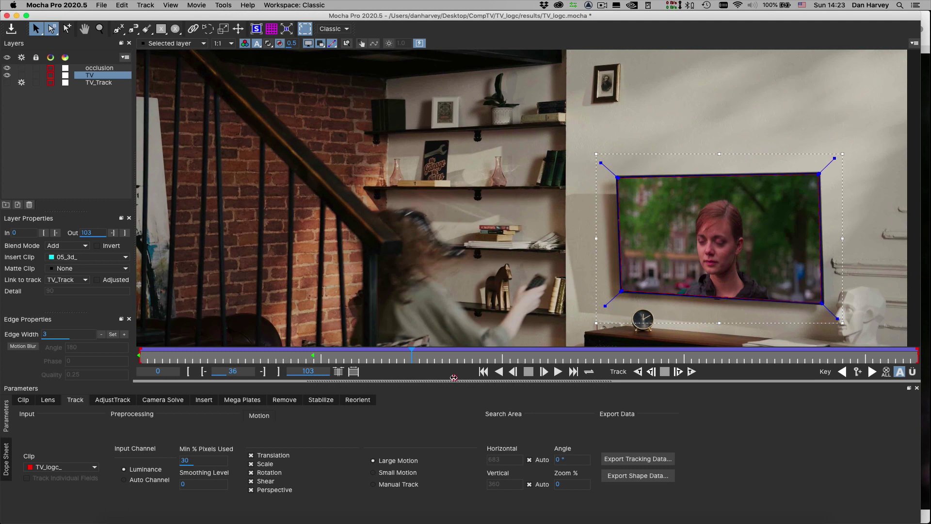
Track the TV layer forward from the start of the shot and play back the insert.
left_click(483, 371)
left_click(691, 371)
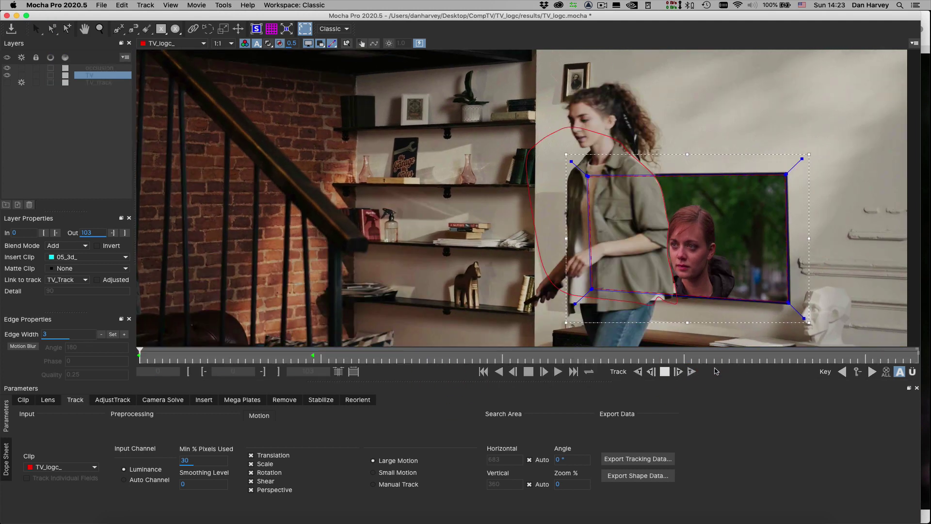
left_click(664, 371)
left_click(558, 371)
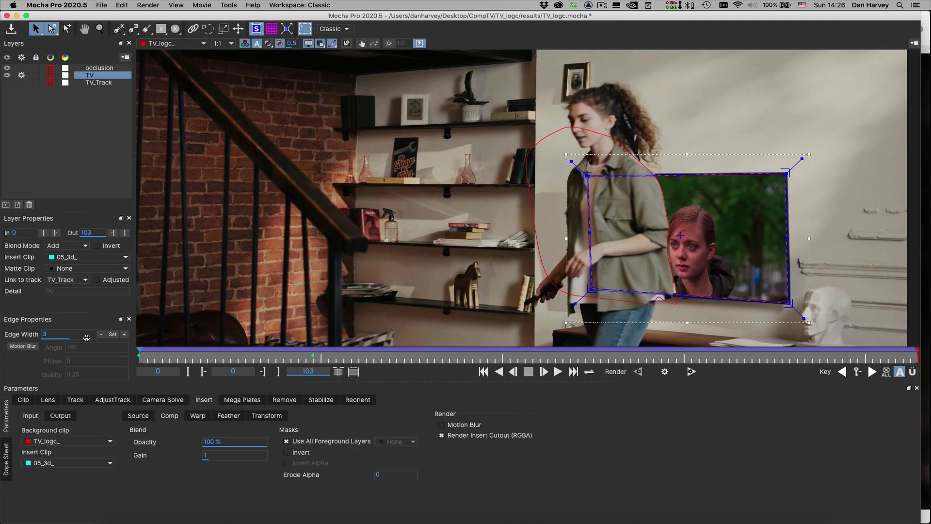
Set up Export Rendered Clip for frames 0–1 and show the output colourspace list.
left_click(102, 6)
left_click(138, 121)
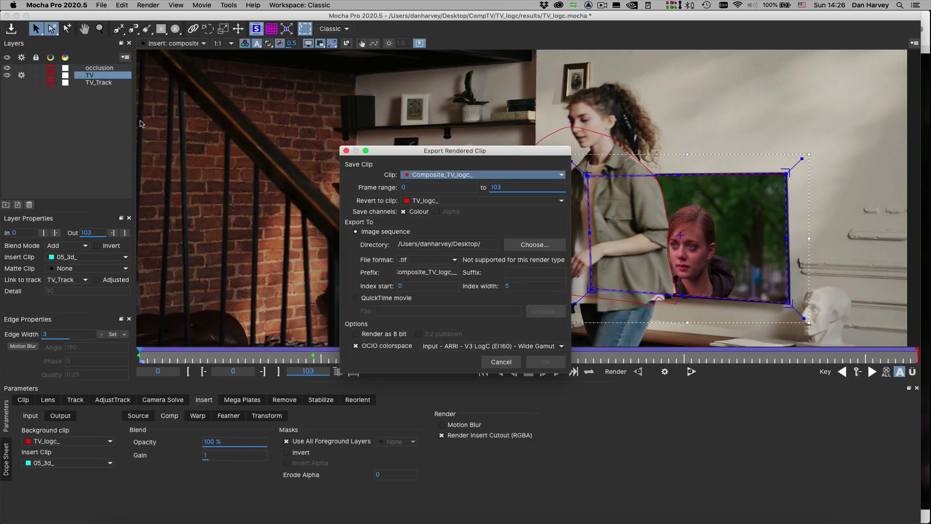
key("BackSpace")
key("BackSpace")
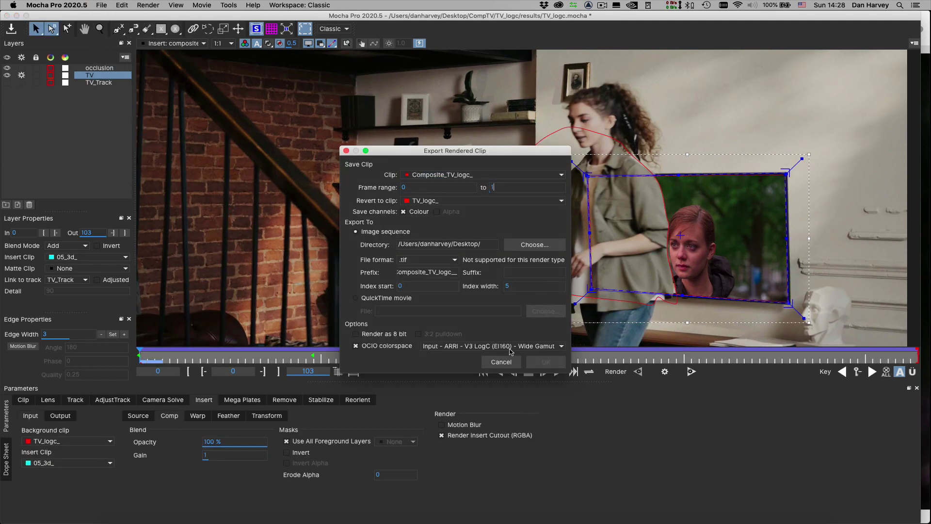
left_click(512, 346)
scroll(564, 370, "down", 5)
left_click_drag(564, 369, 571, 379)
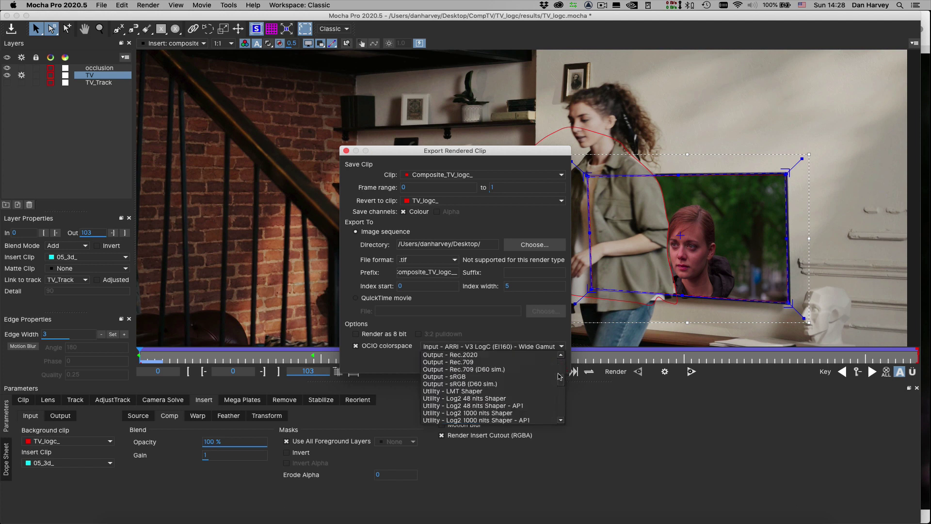